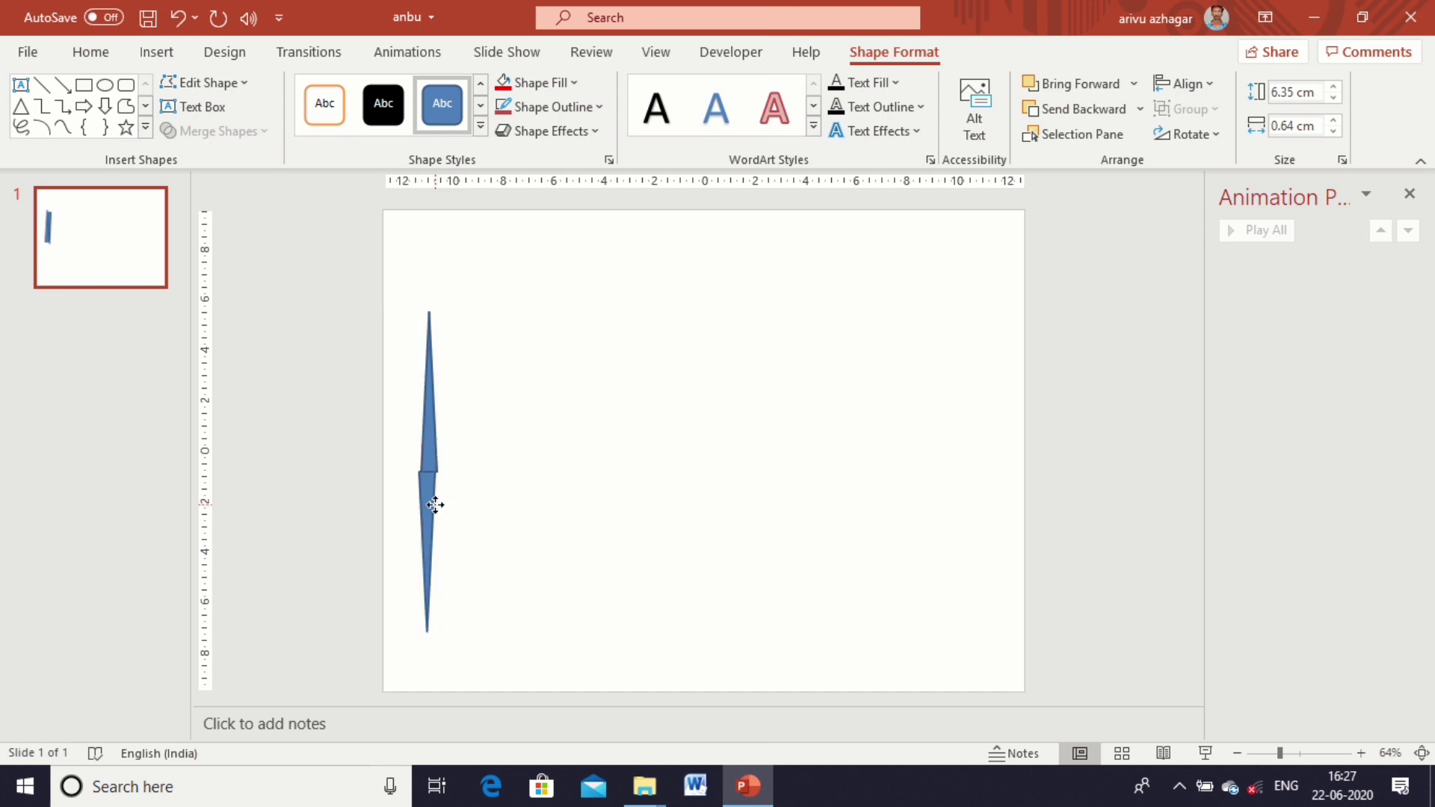
Step: Undo the last move of the lower triangle, and remove that triangle's fill and outline
key(ctrl+z)
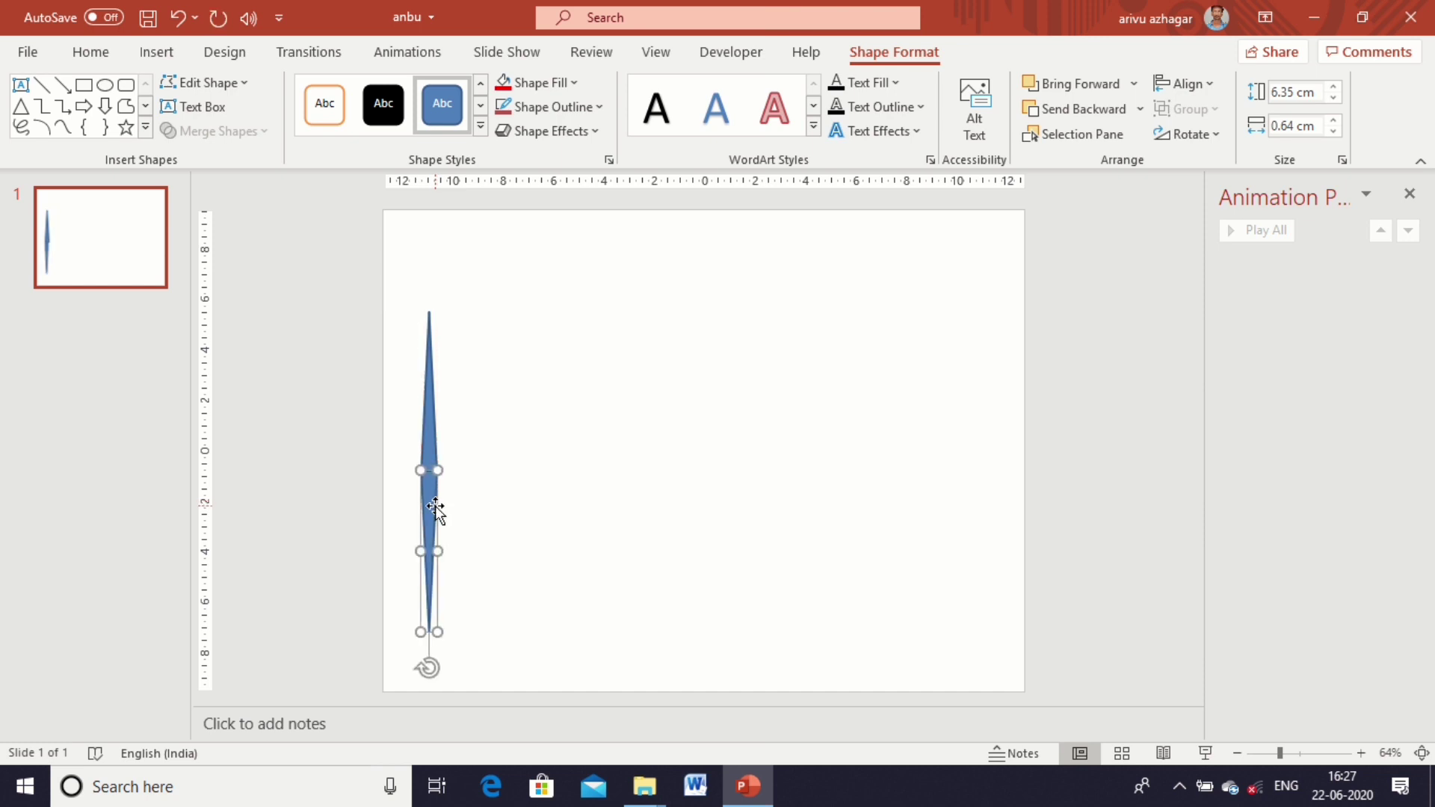
click(474, 513)
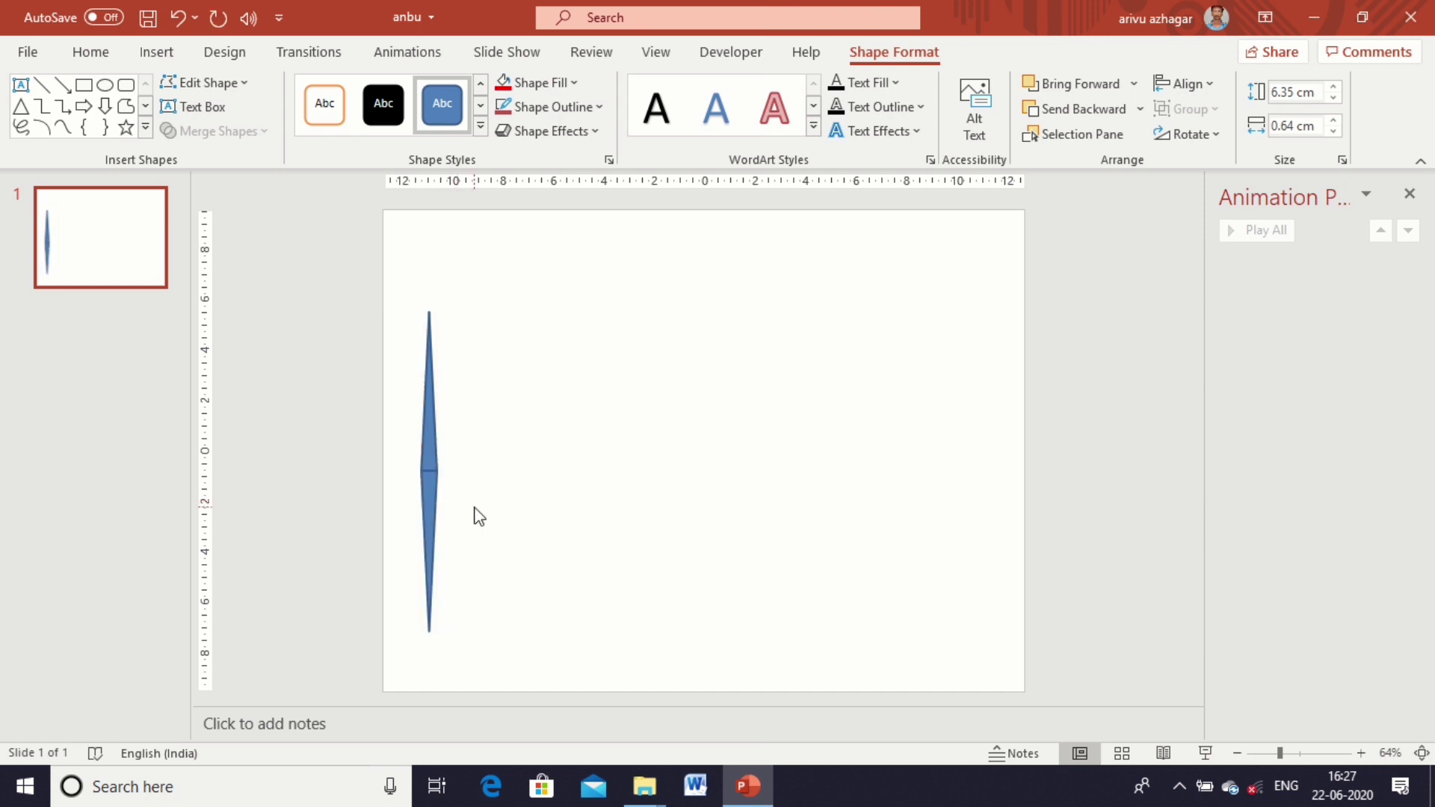
click(432, 509)
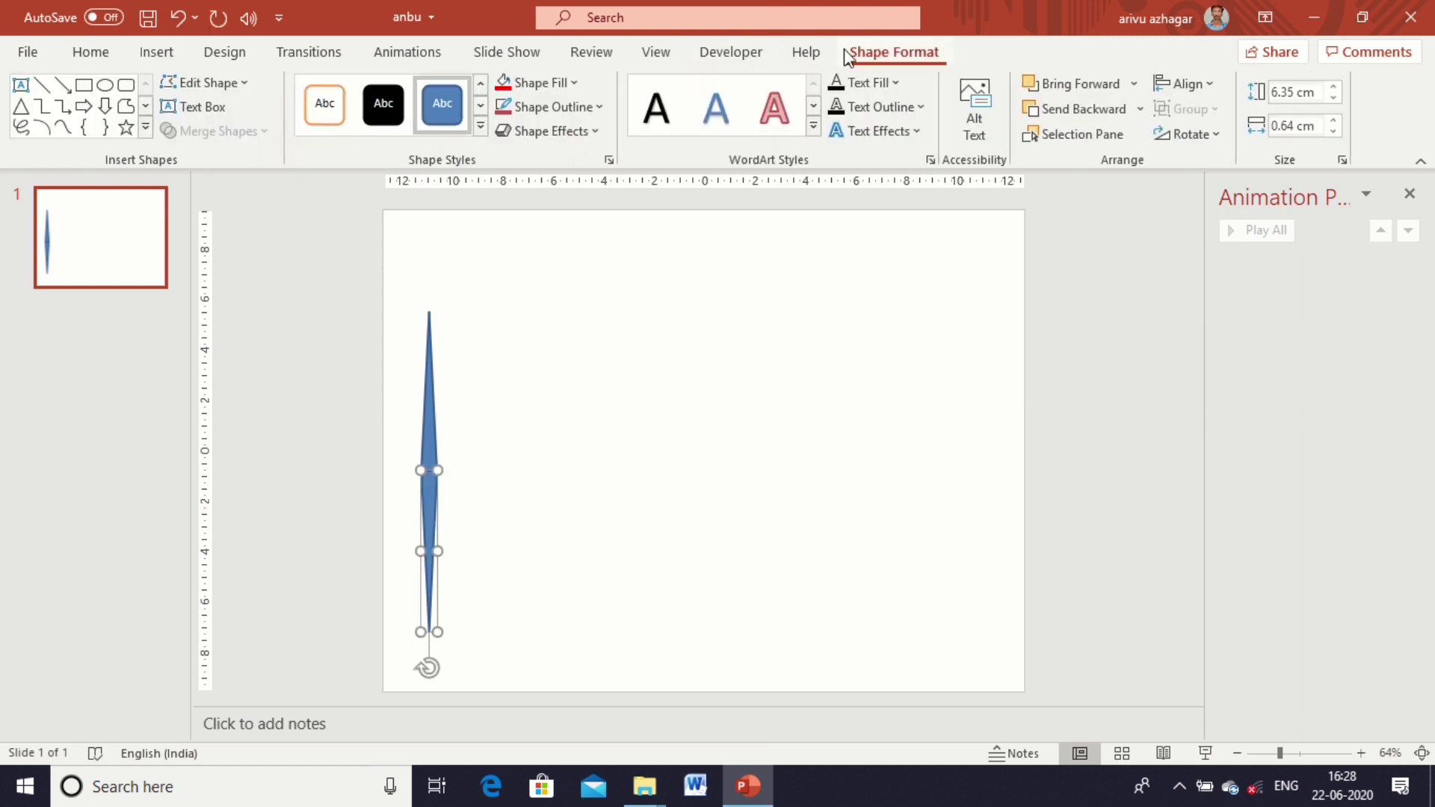
click(577, 88)
click(538, 311)
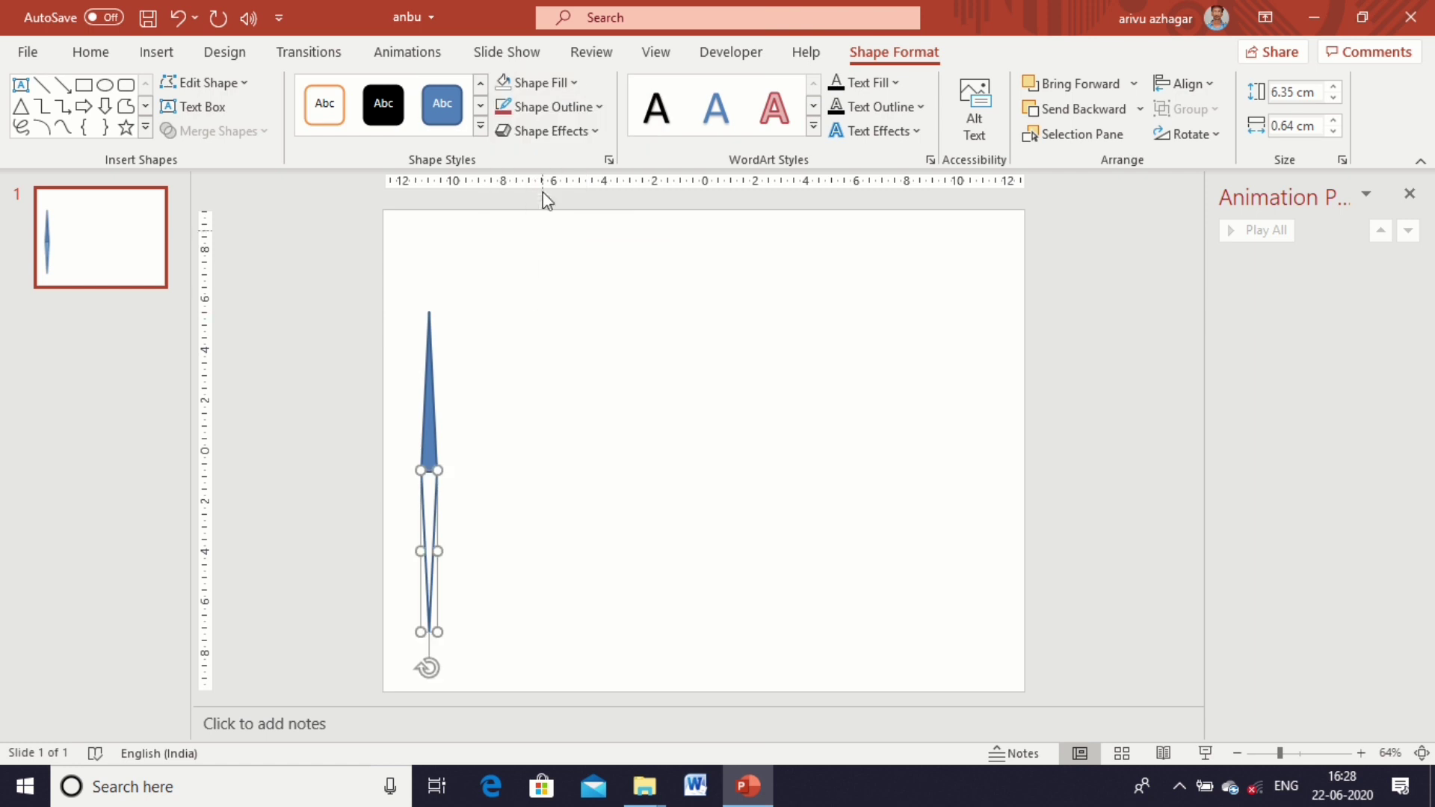
click(576, 109)
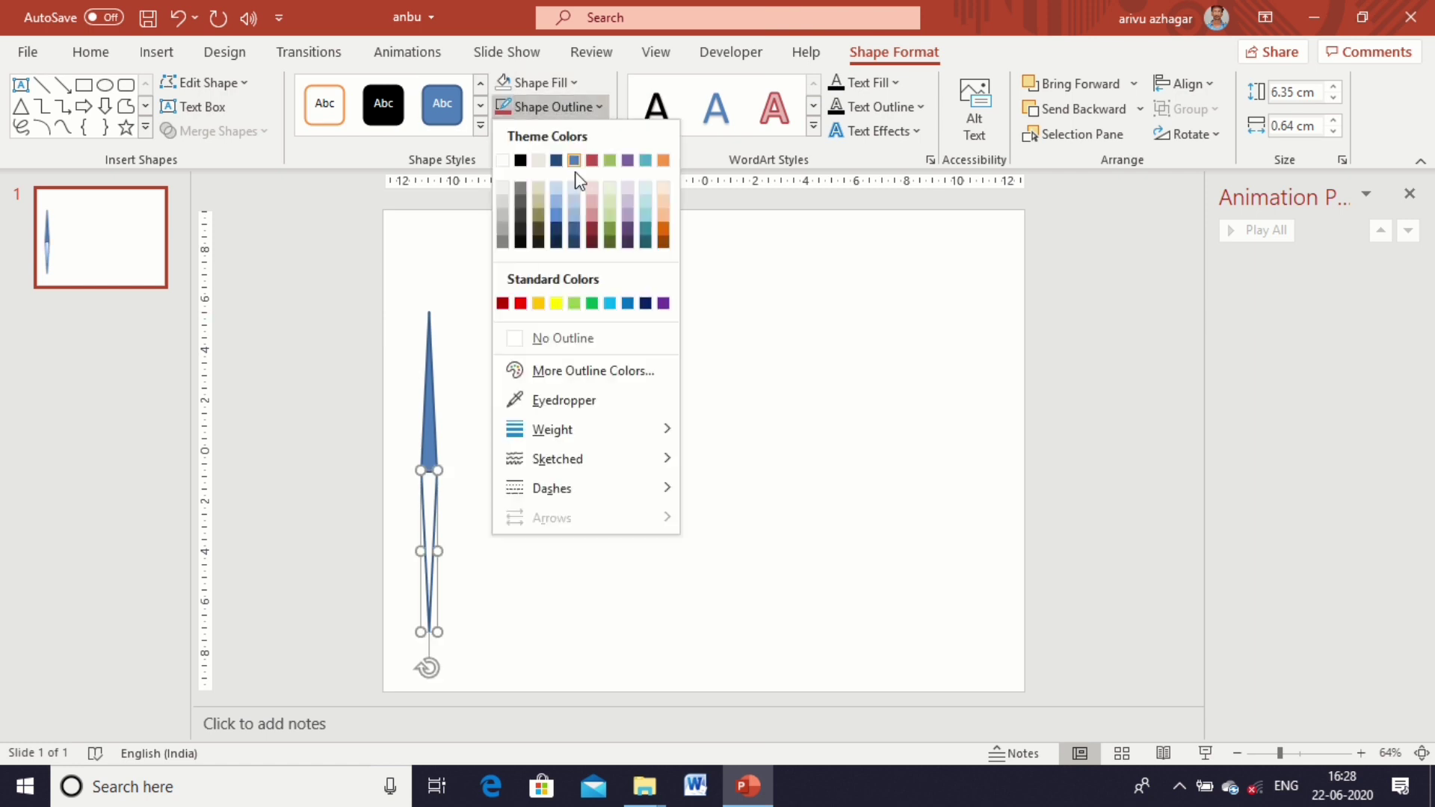
click(562, 338)
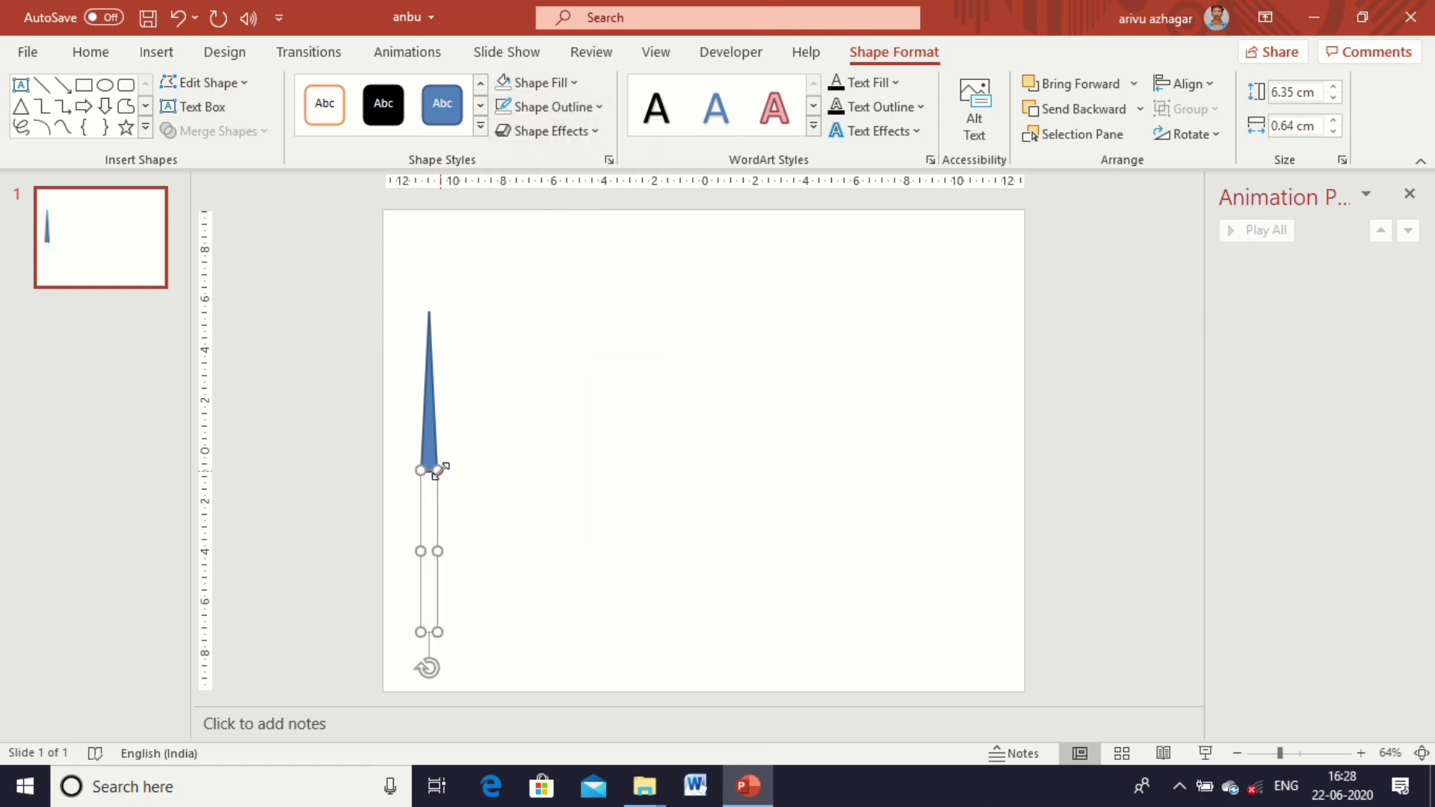
Step: Group the blue upper triangle with the invisible lower triangle to form a needle
shift+click(428, 439)
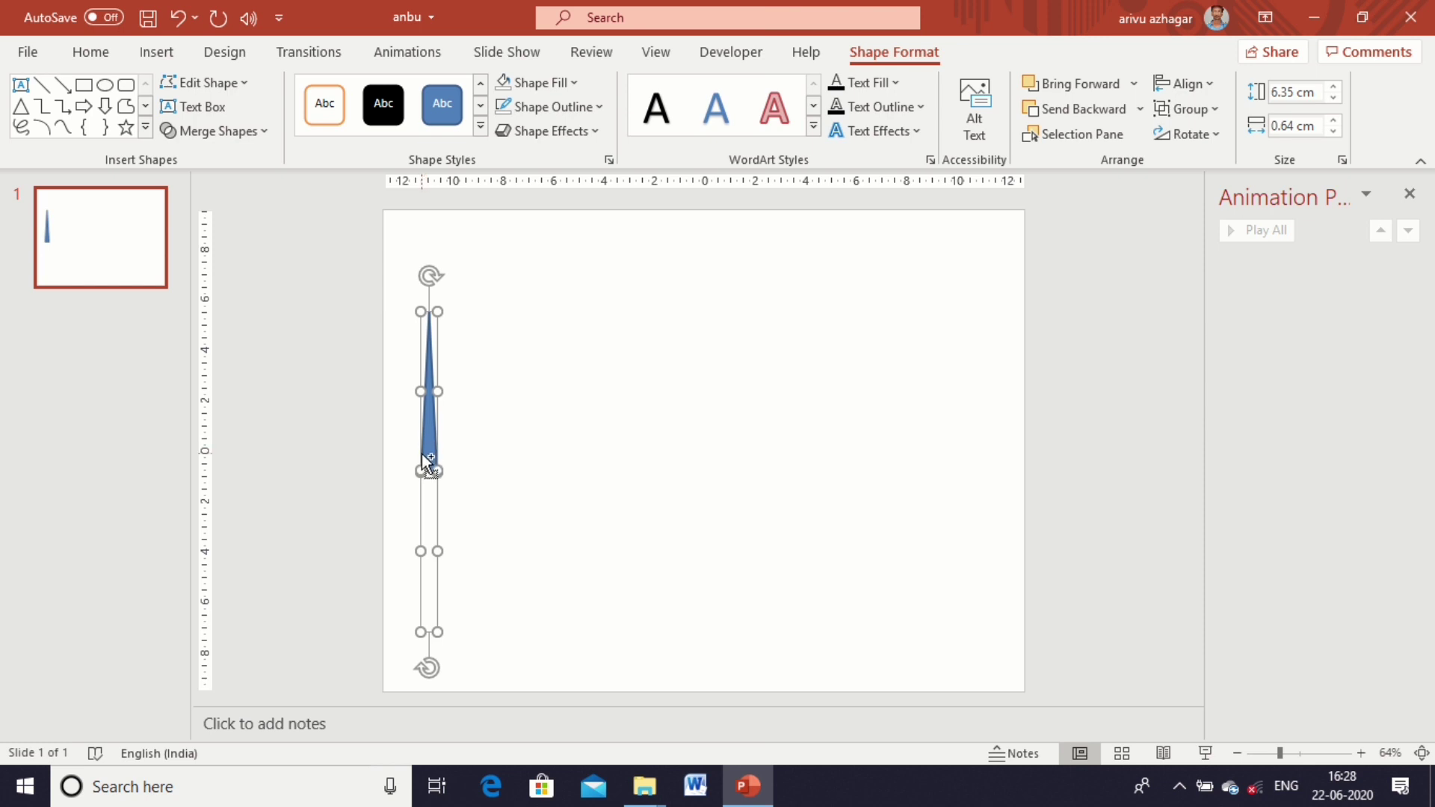
key(ctrl+g)
mouse_move(430, 263)
mouse_down()
mouse_move(465, 297)
mouse_move(432, 274)
mouse_up()
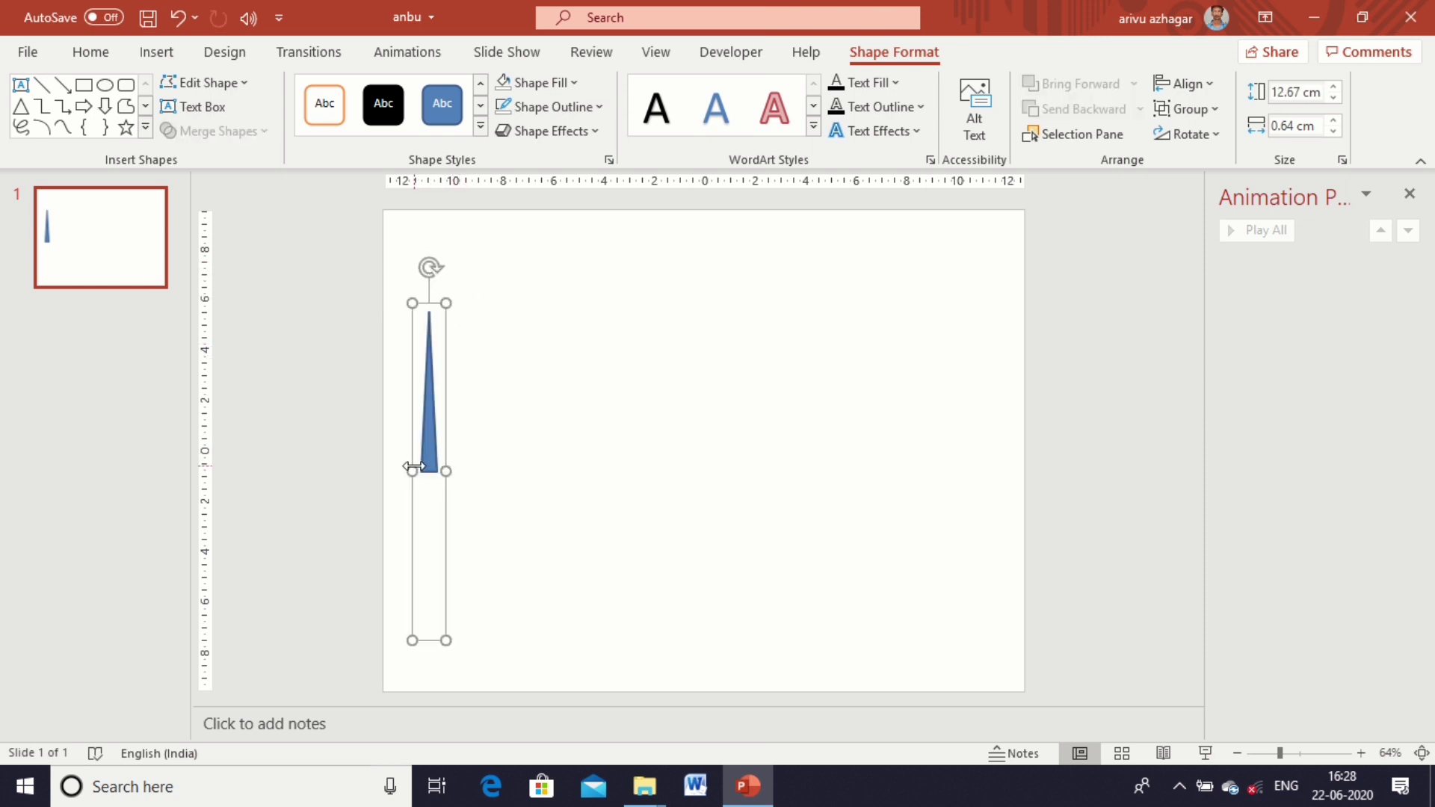
Step: Move the grouped needle horizontally to just inside the left edge of the slide
key(Left)
key(Left)
key(Left)
key(Left)
key(Left)
key(Left)
key(Left)
key(Left)
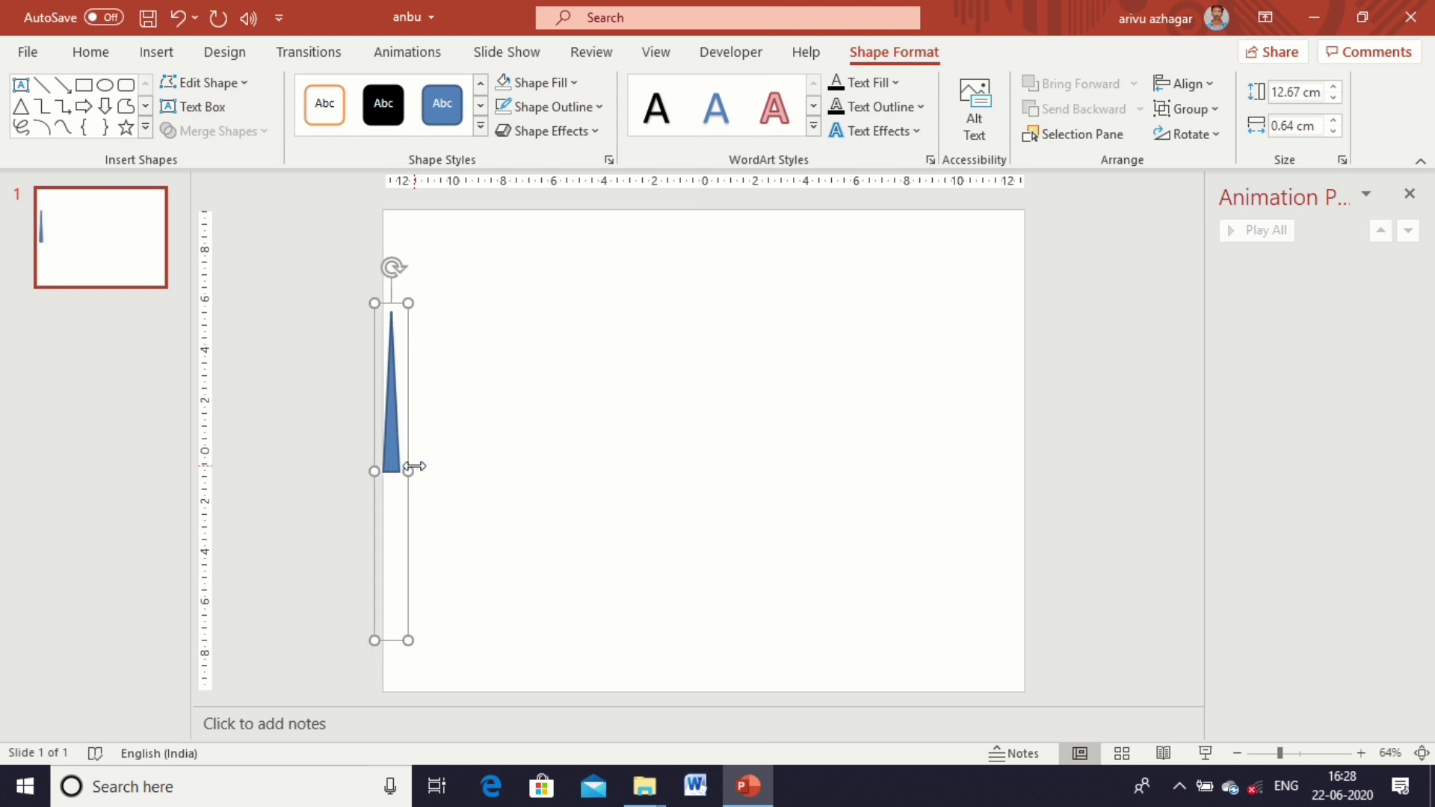
key(Left)
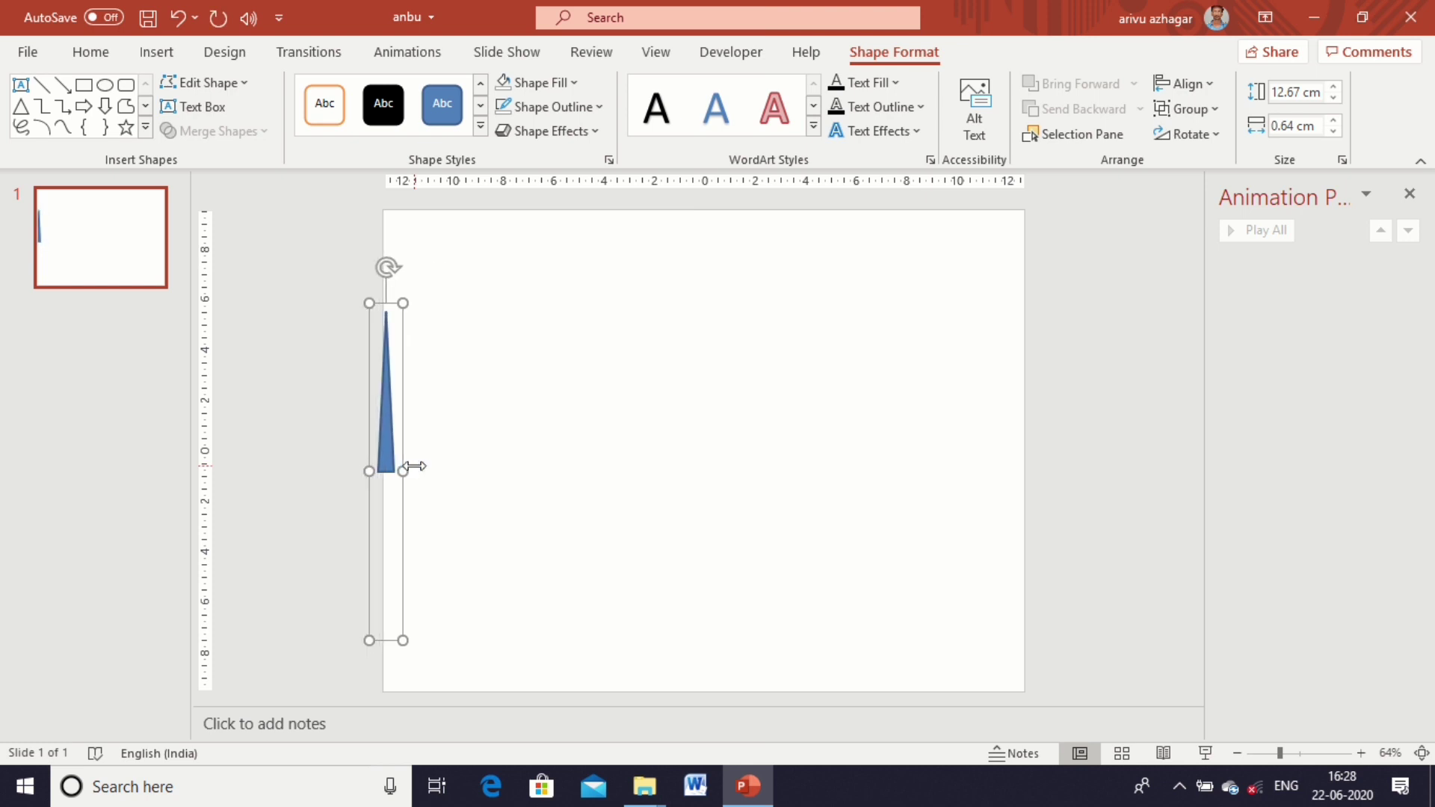
key(Left)
key(Right)
click(501, 484)
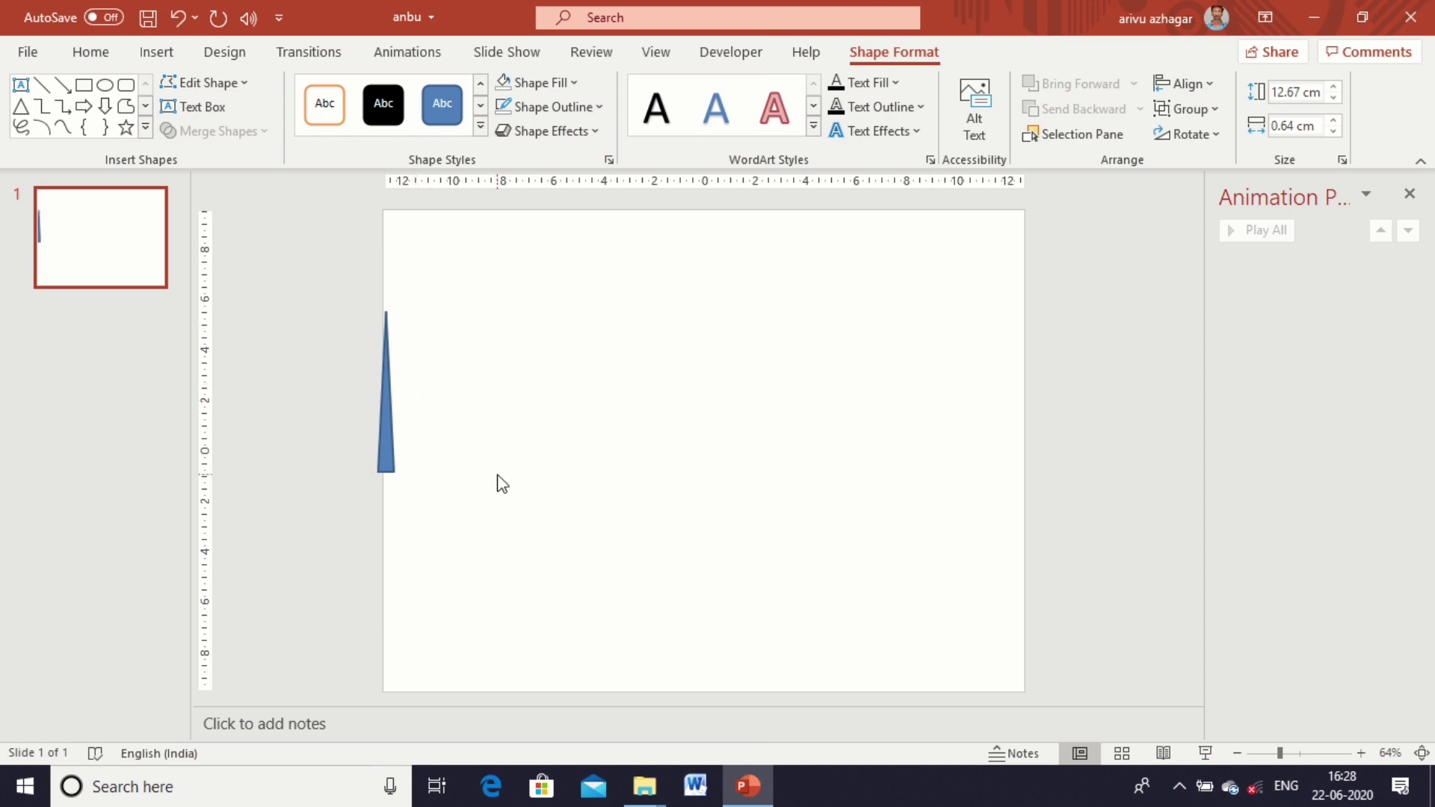
click(389, 445)
key(Right)
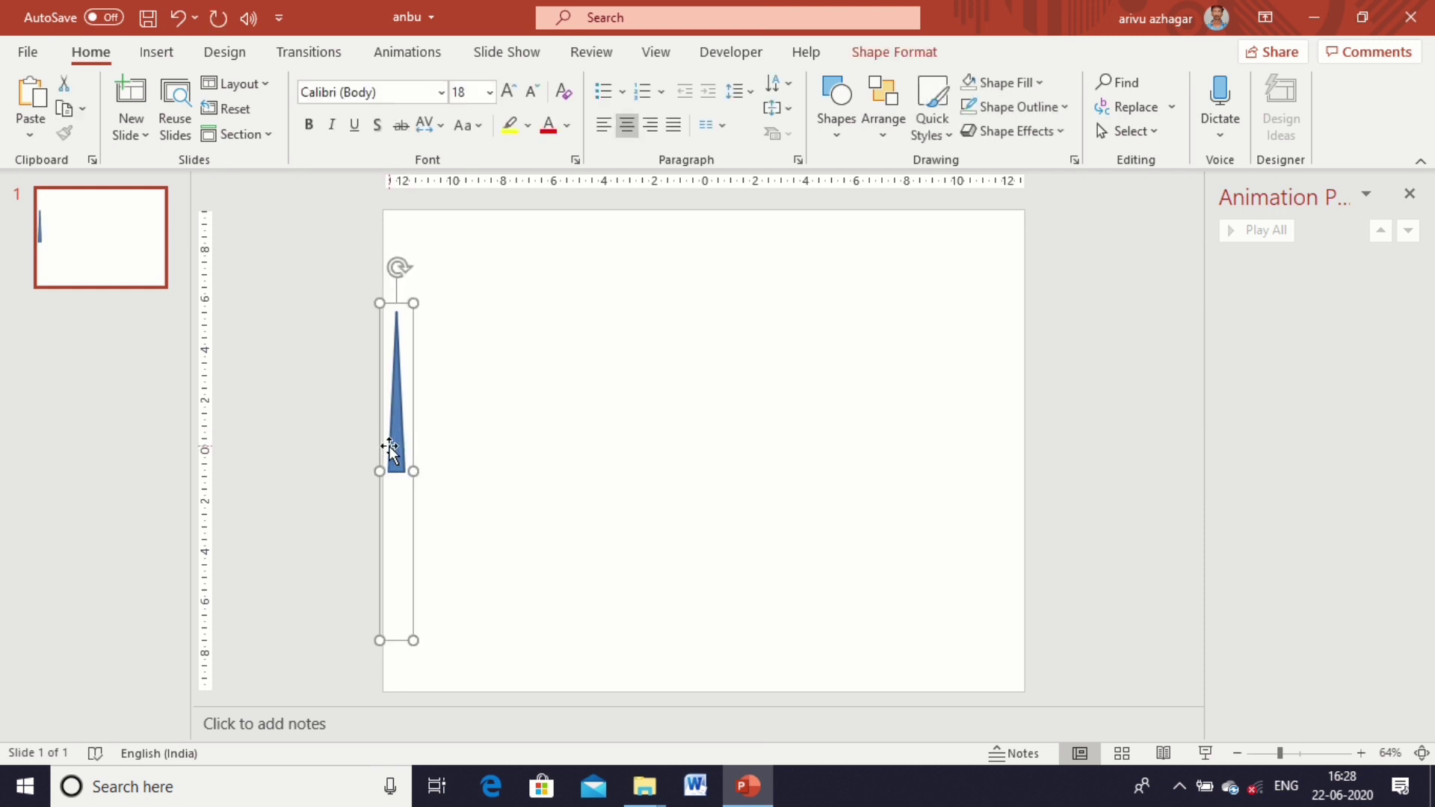
Step: Draw an oval about 1.27 cm high and 1.06 cm wide over the base of the blue needle
click(157, 52)
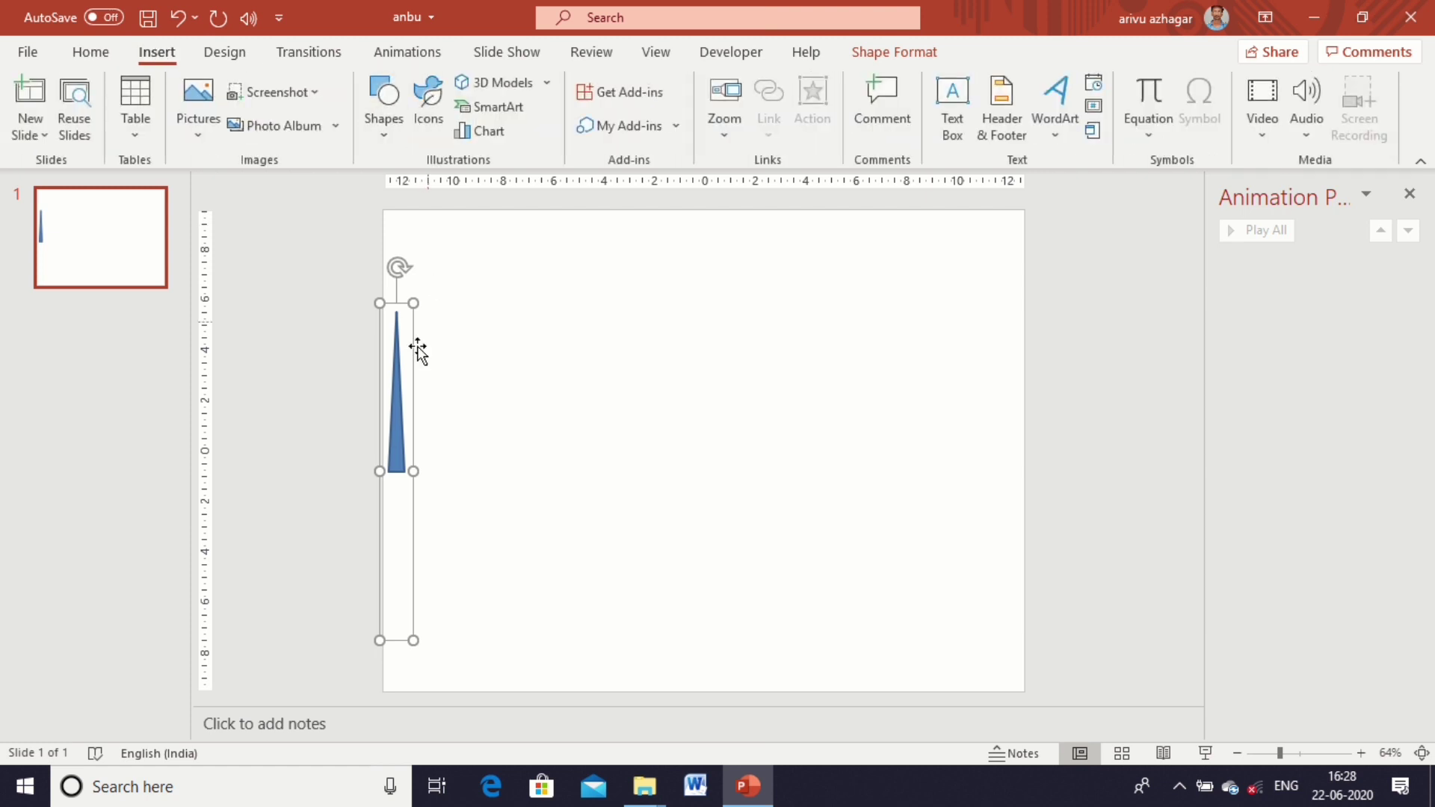
click(382, 119)
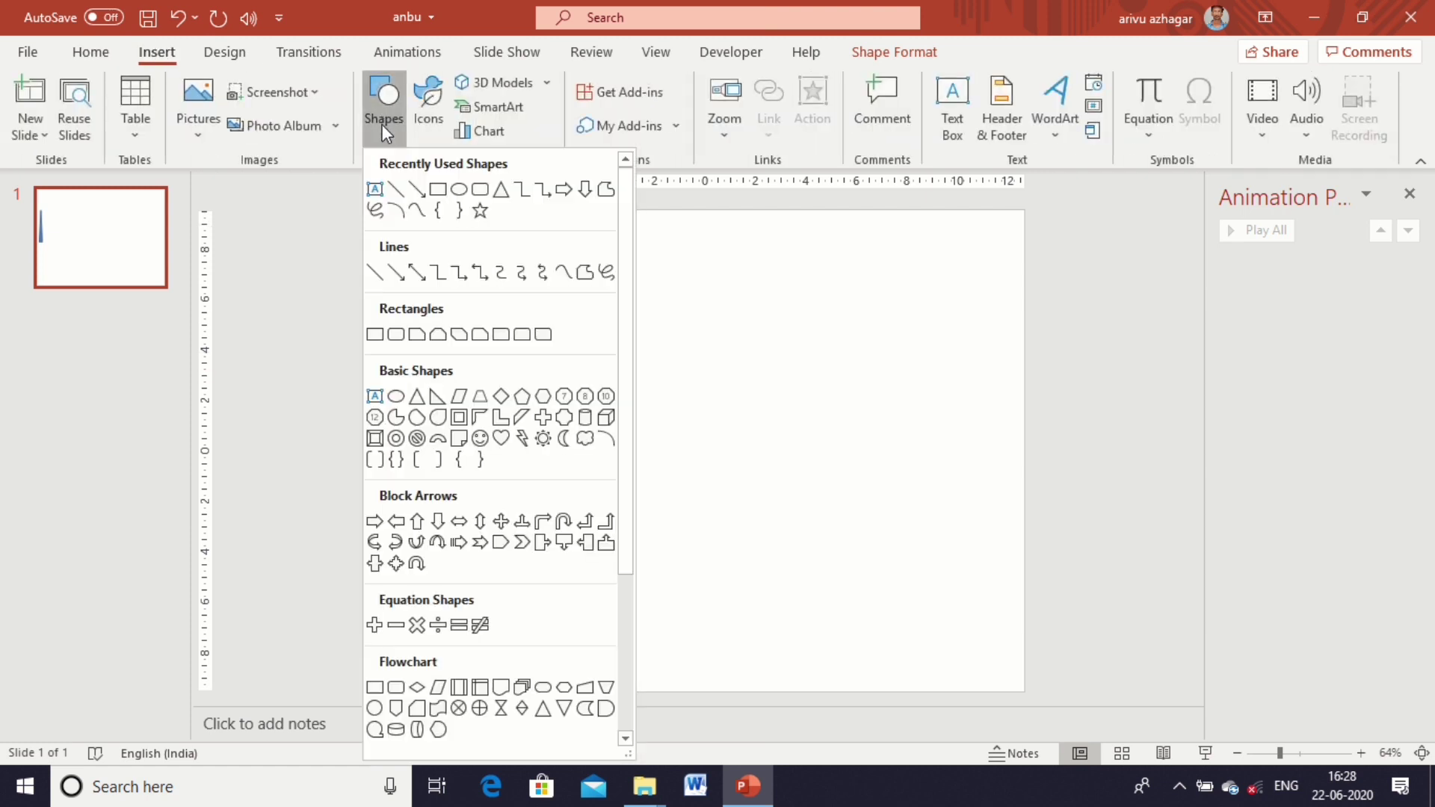
click(457, 186)
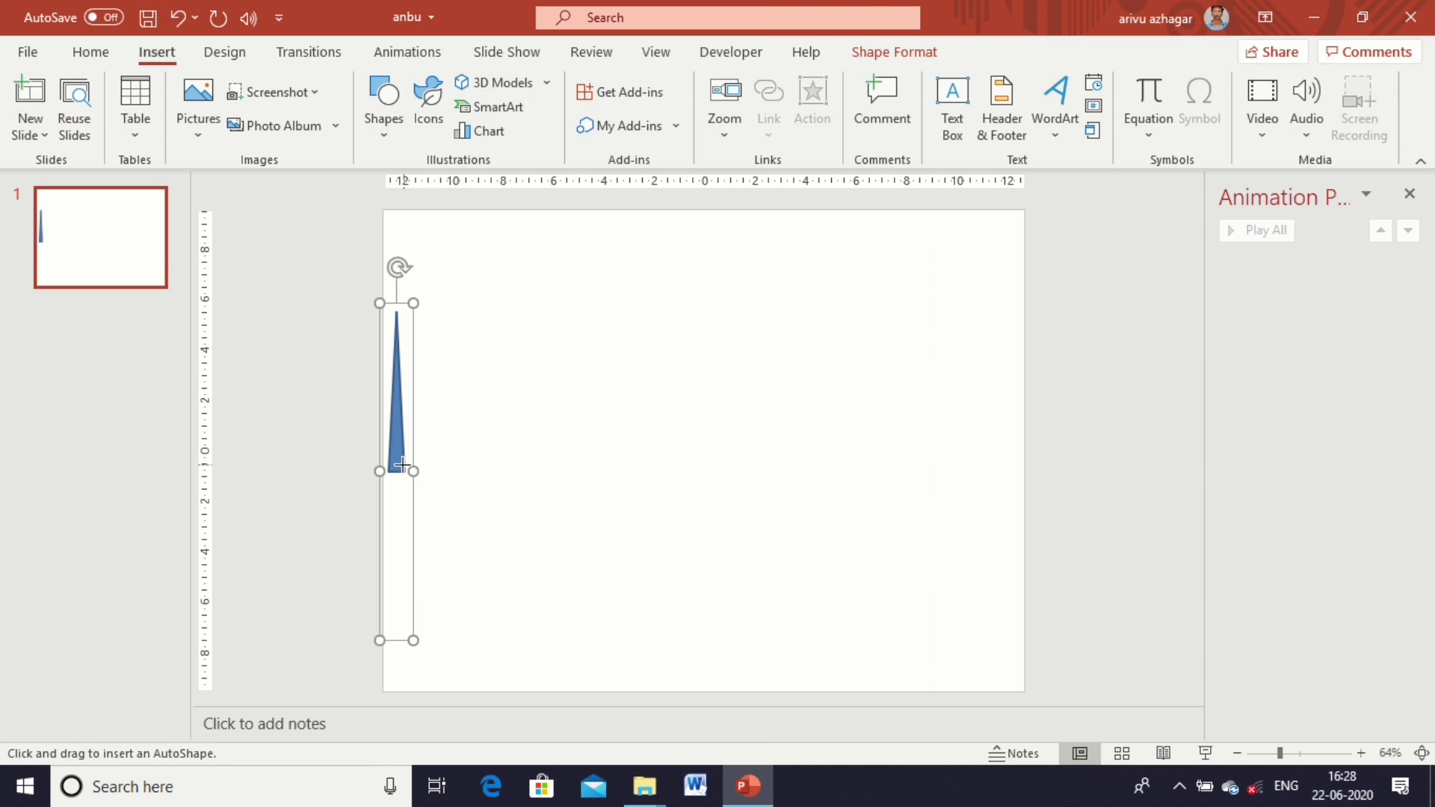
mouse_move(395, 477)
mouse_down()
mouse_move(421, 503)
mouse_move(399, 477)
mouse_up()
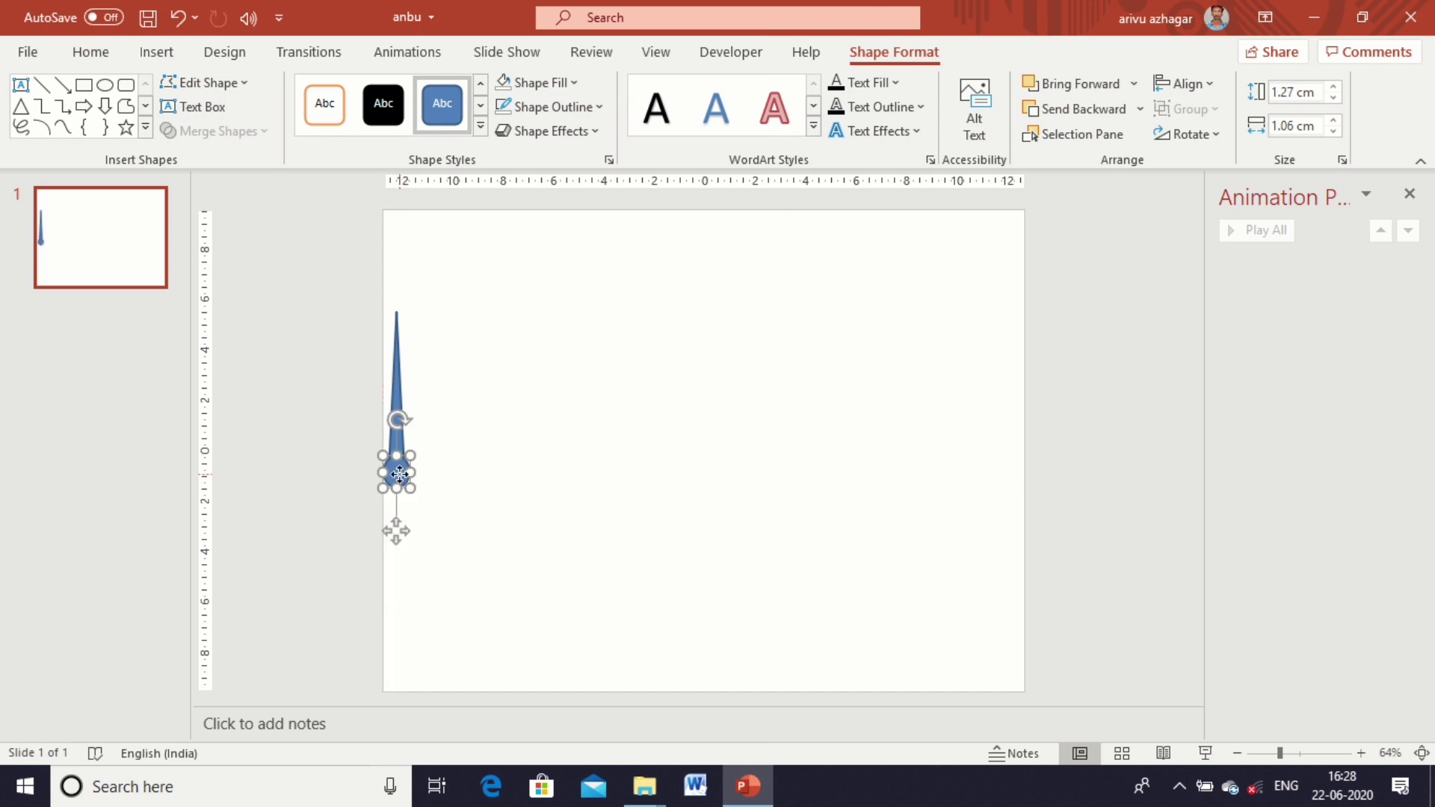
click(399, 478)
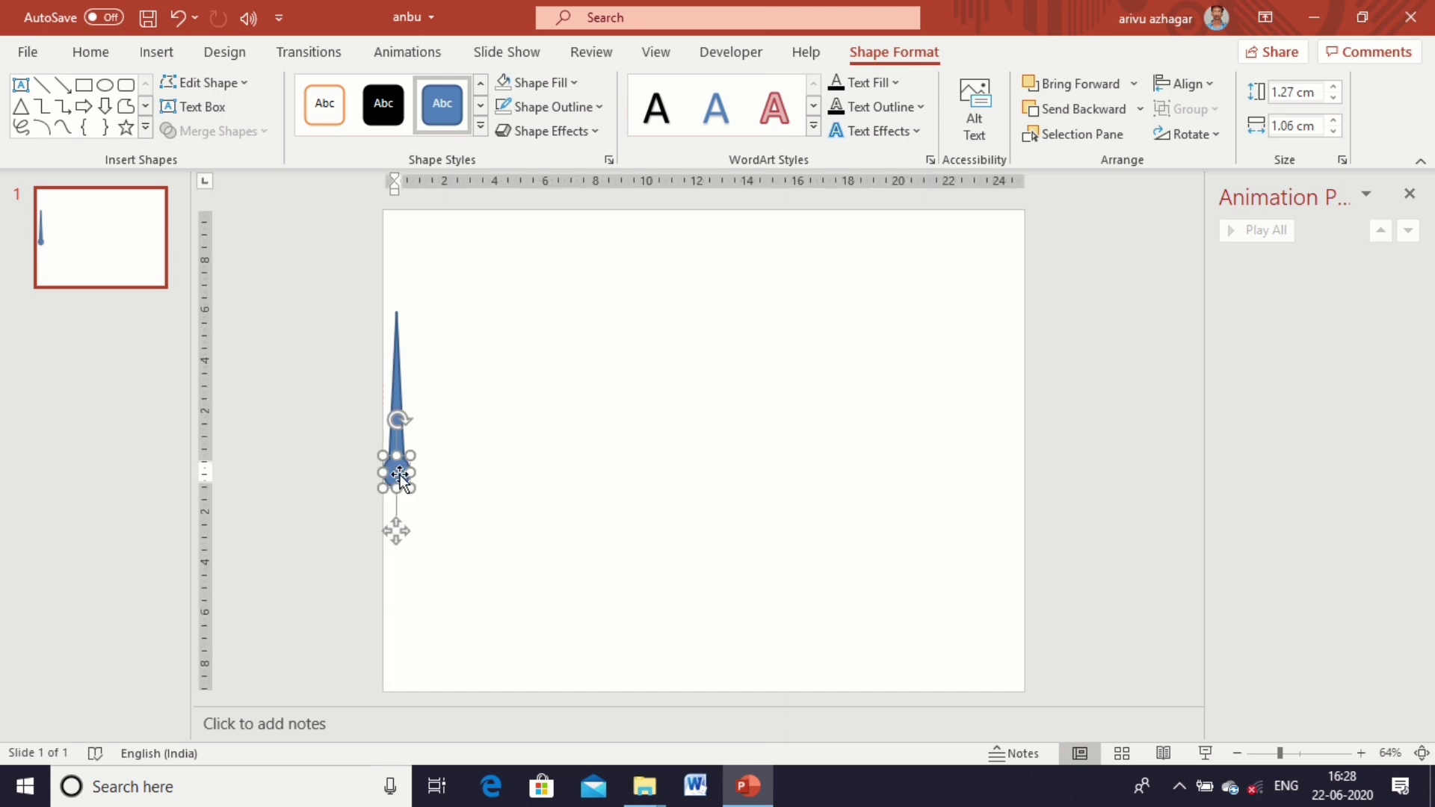
Step: Fill the oval at the needle's base with the standard light green colour
click(573, 84)
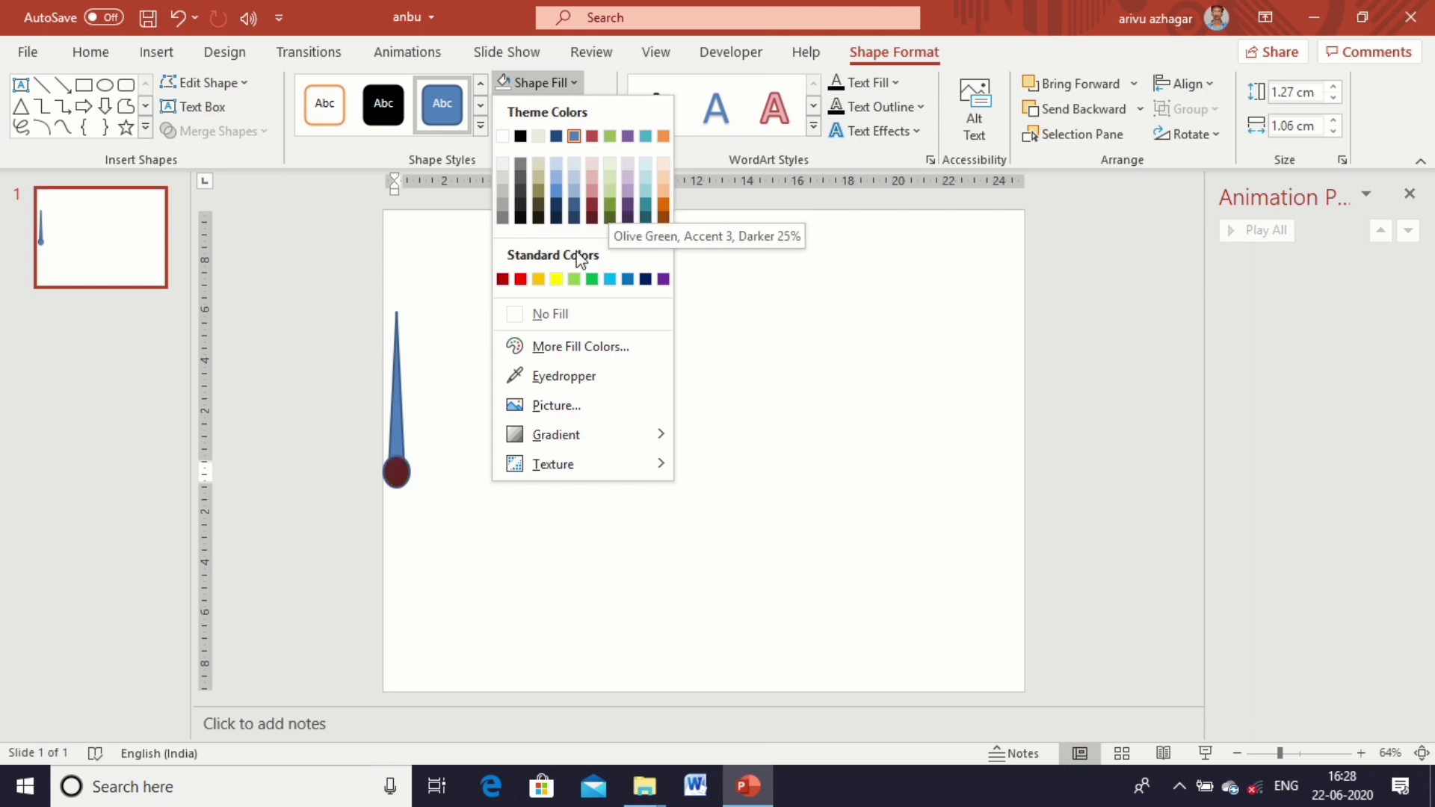
click(574, 280)
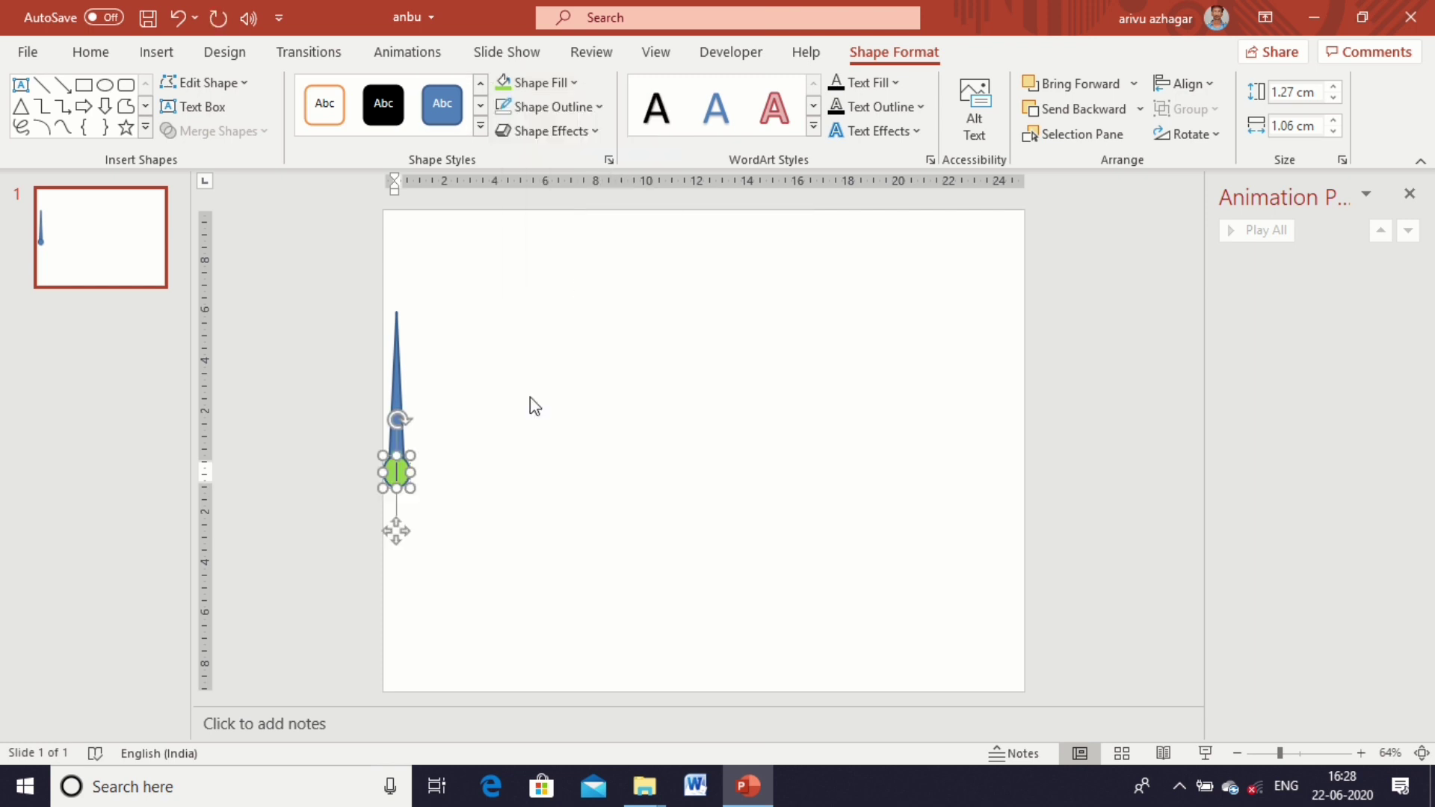
click(506, 529)
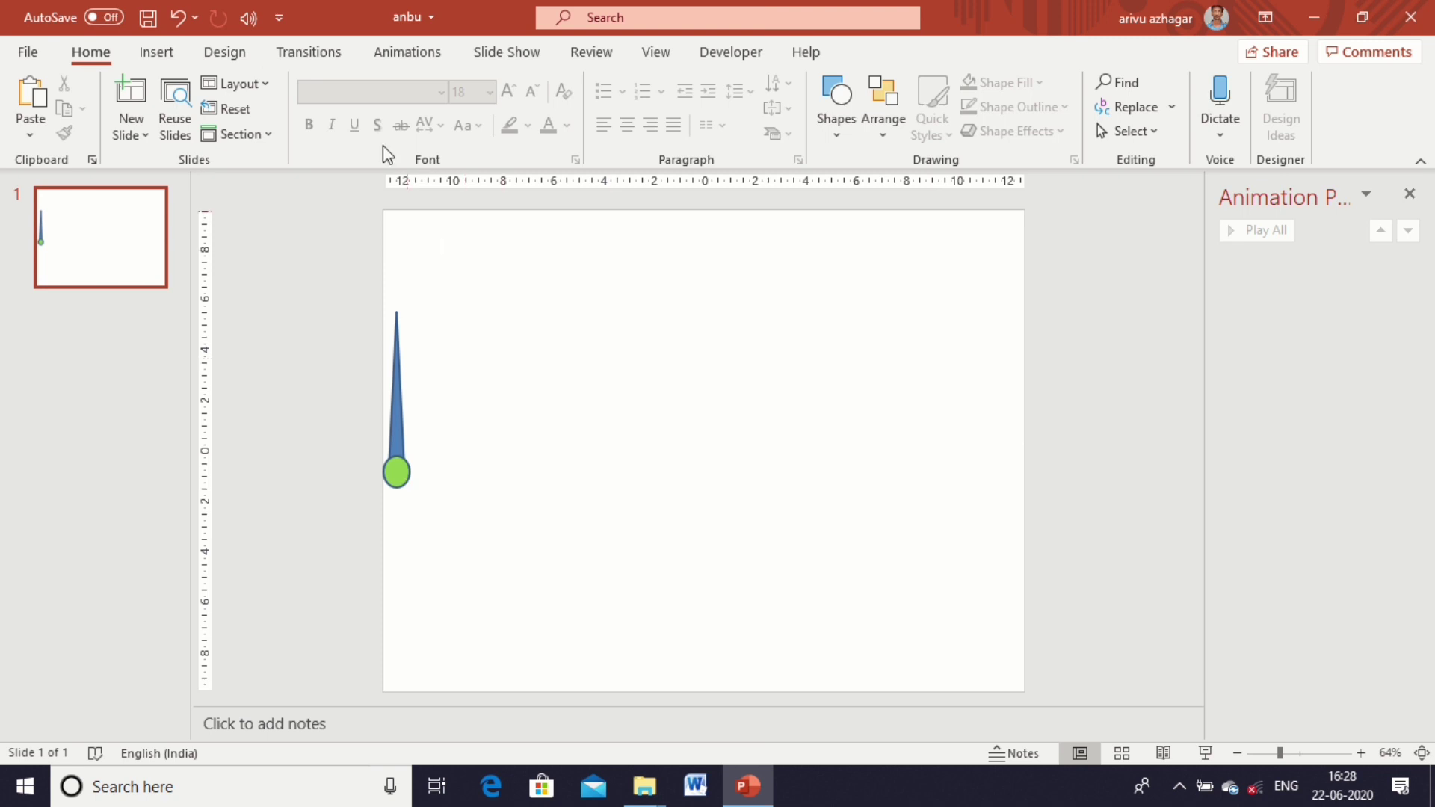
Step: Draw an arc about 14.61 cm high and 15.88 cm wide in the middle of the slide
click(156, 53)
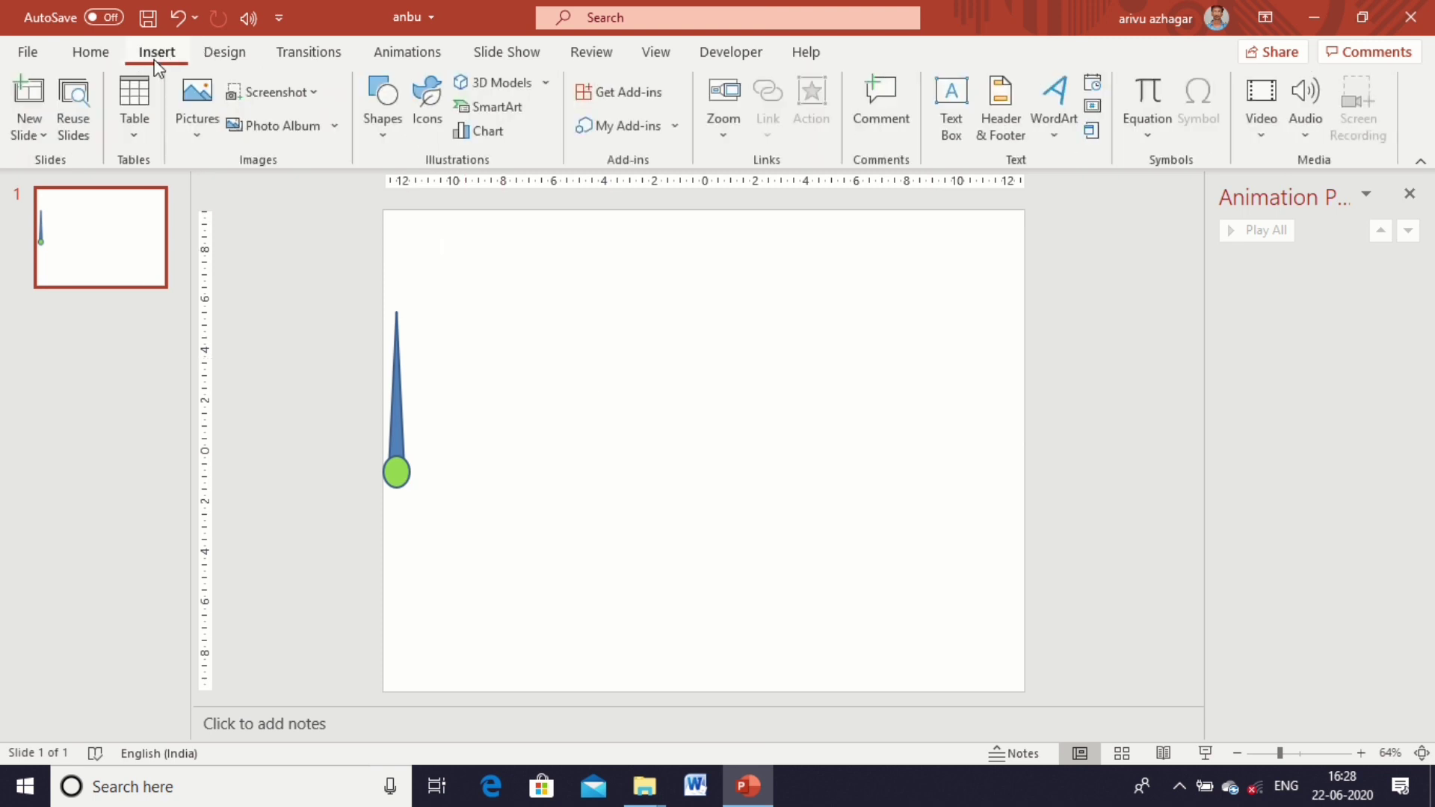
click(380, 137)
click(397, 190)
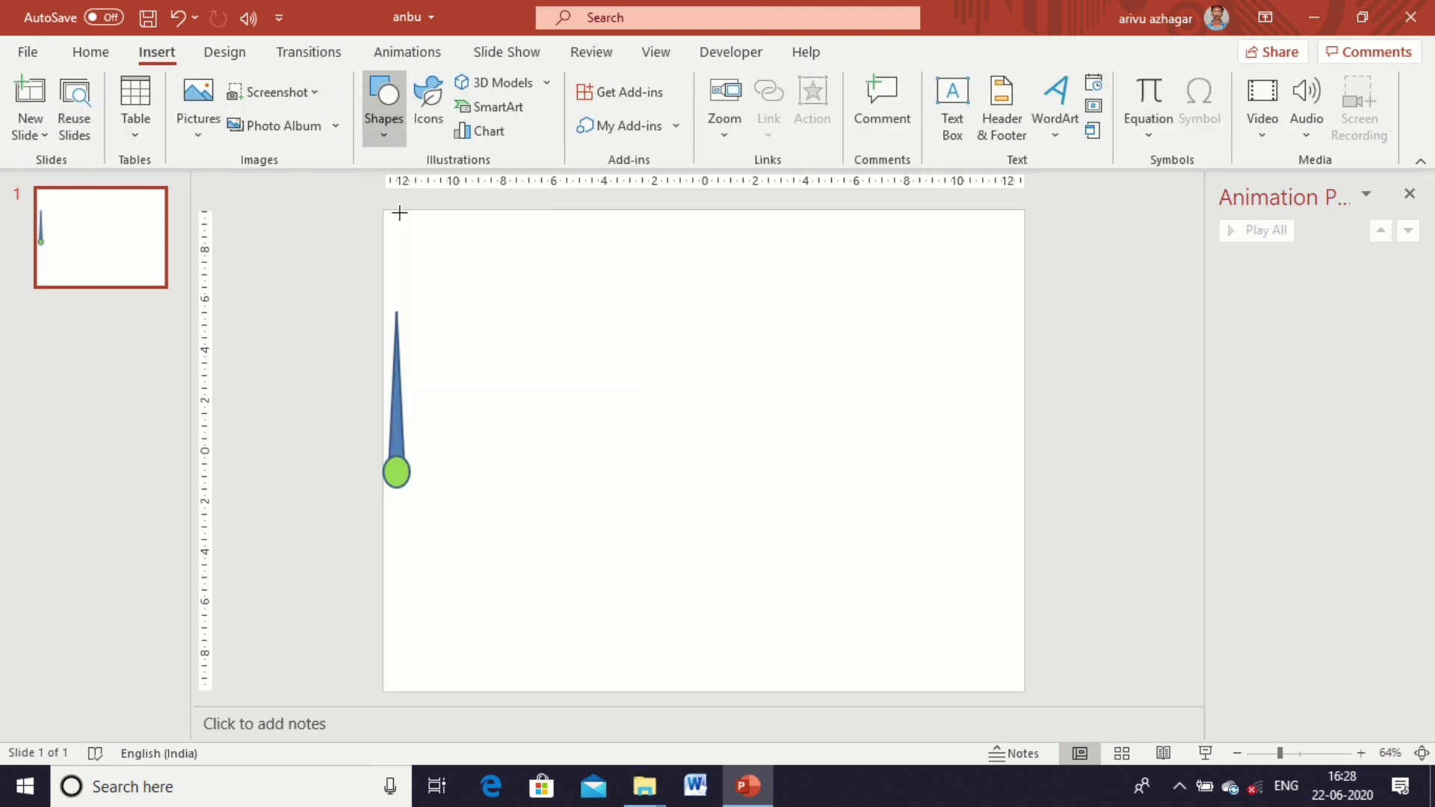
drag(495, 275, 896, 644)
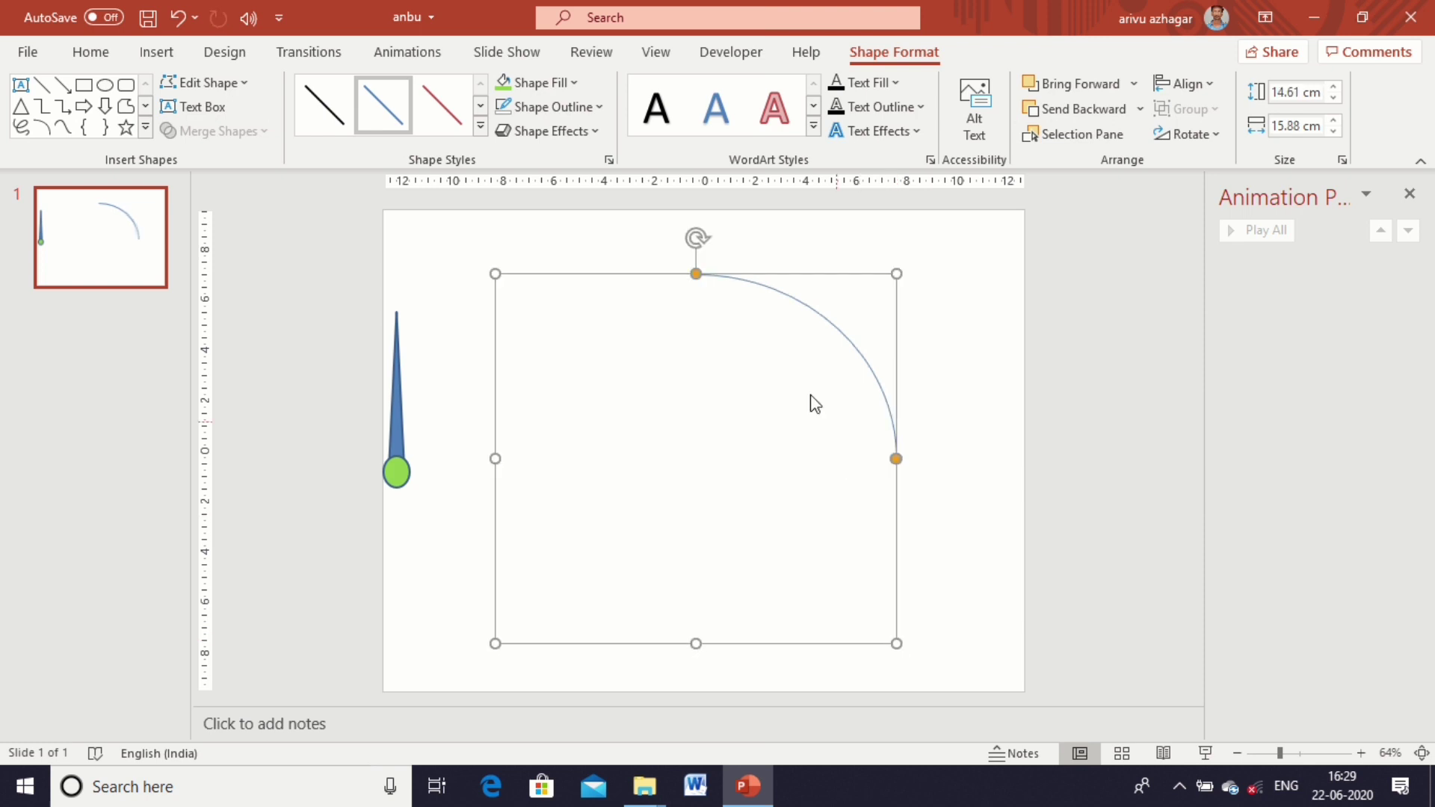
Step: Move the arc so it starts above the needle, and extend its end downward to form a semicircle opening to the left
click(702, 434)
click(737, 278)
drag(672, 269, 374, 268)
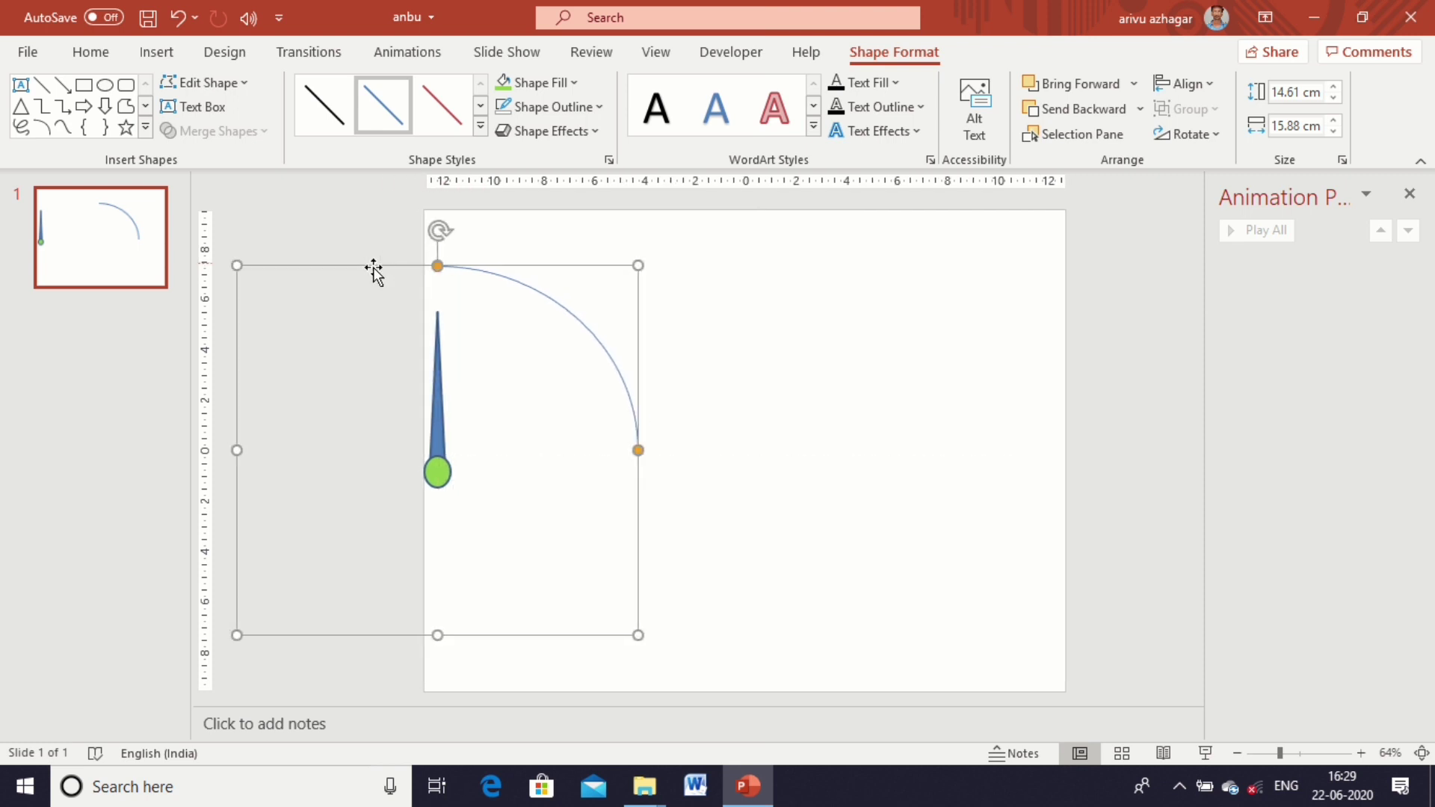
drag(638, 457, 397, 639)
click(725, 591)
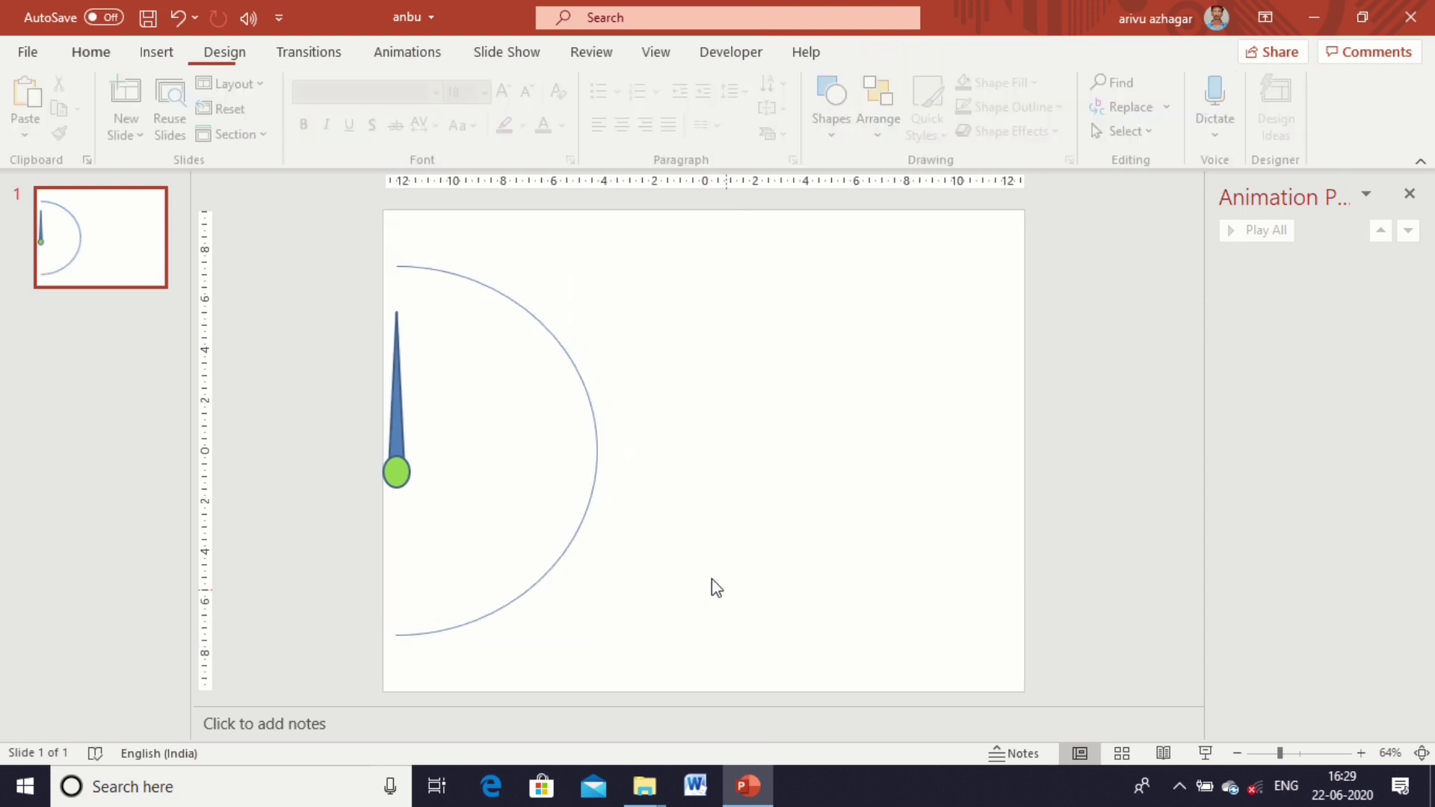
Step: Set the semicircular arc's outline weight to 1½ pt
click(594, 427)
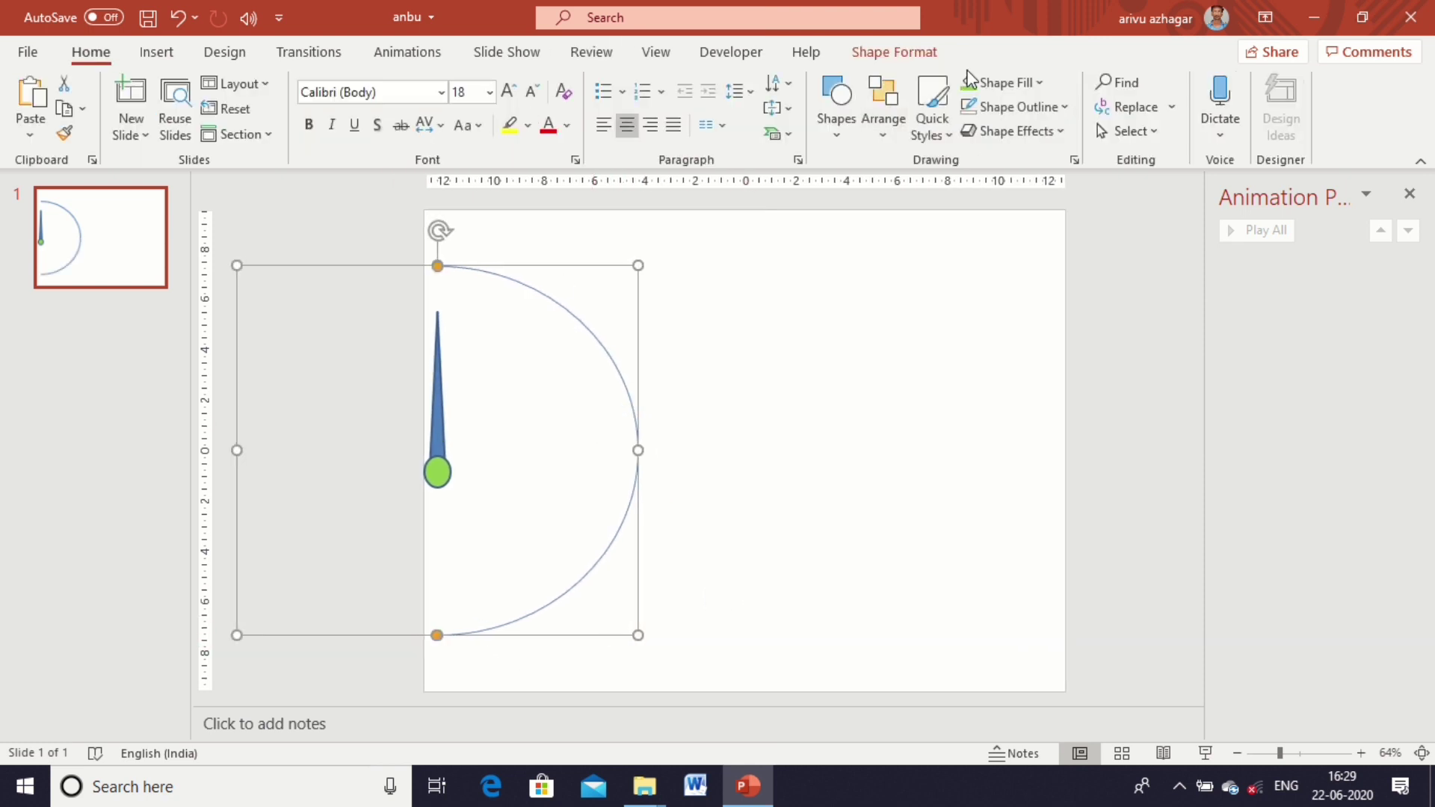
click(916, 52)
click(594, 107)
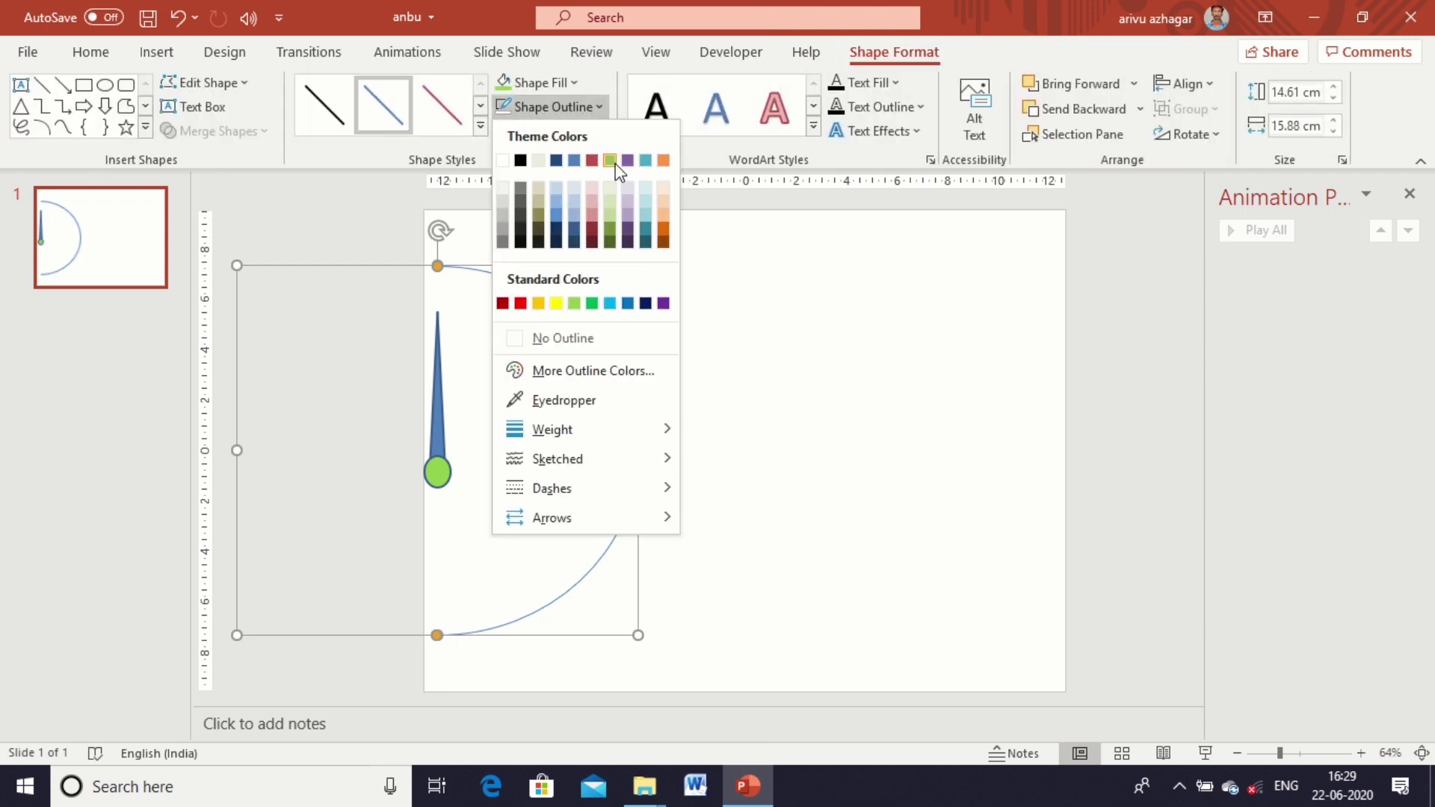
mouse_move(658, 436)
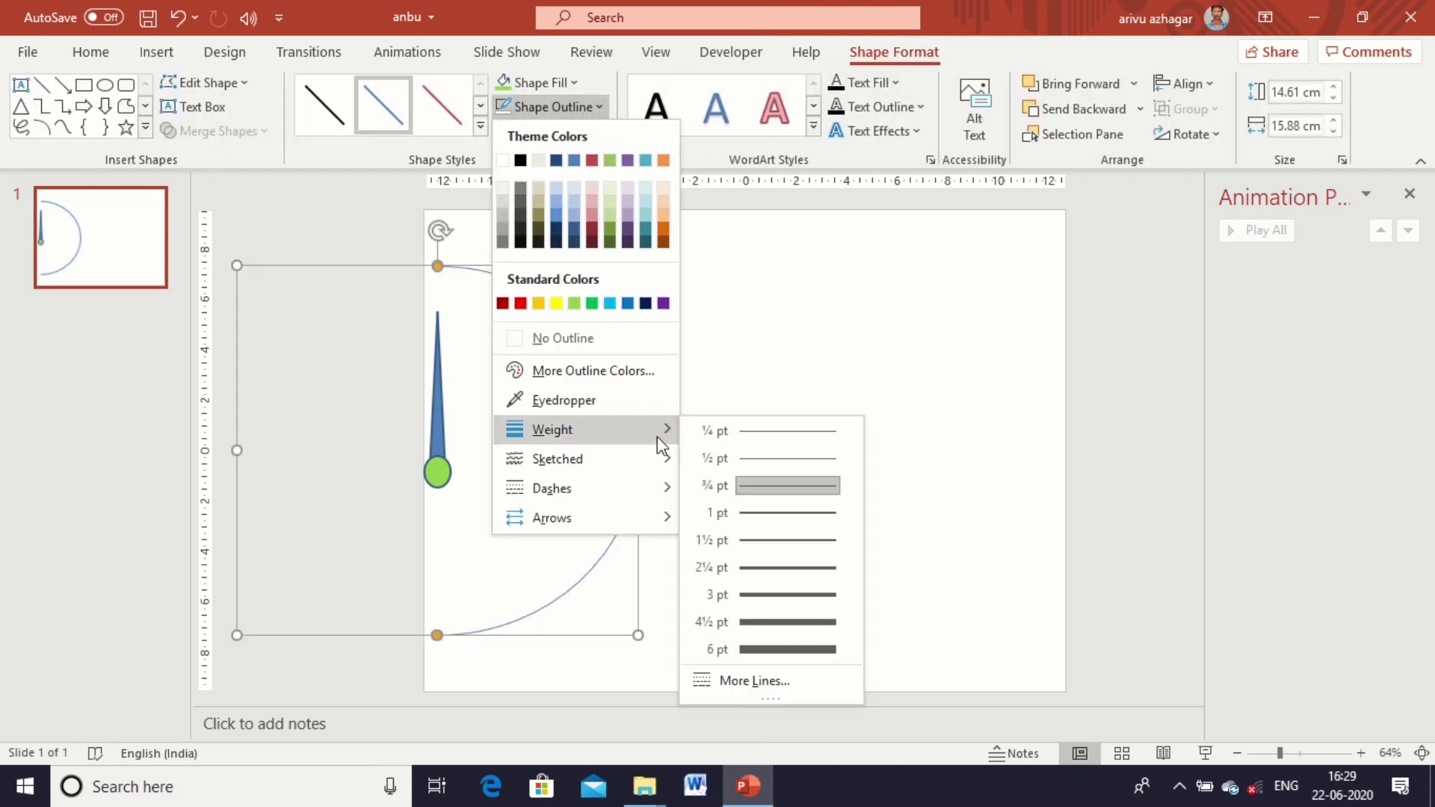
click(762, 541)
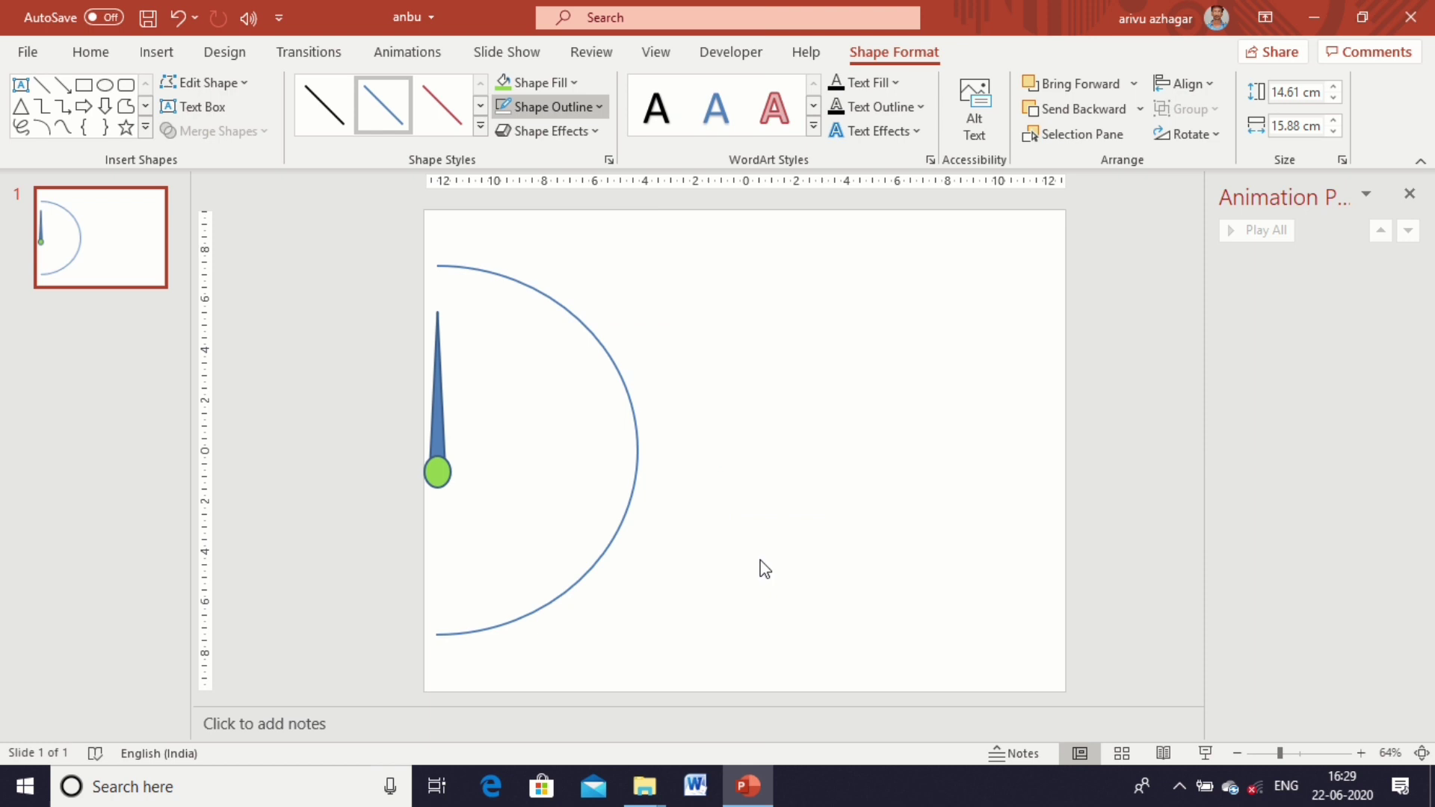
click(761, 431)
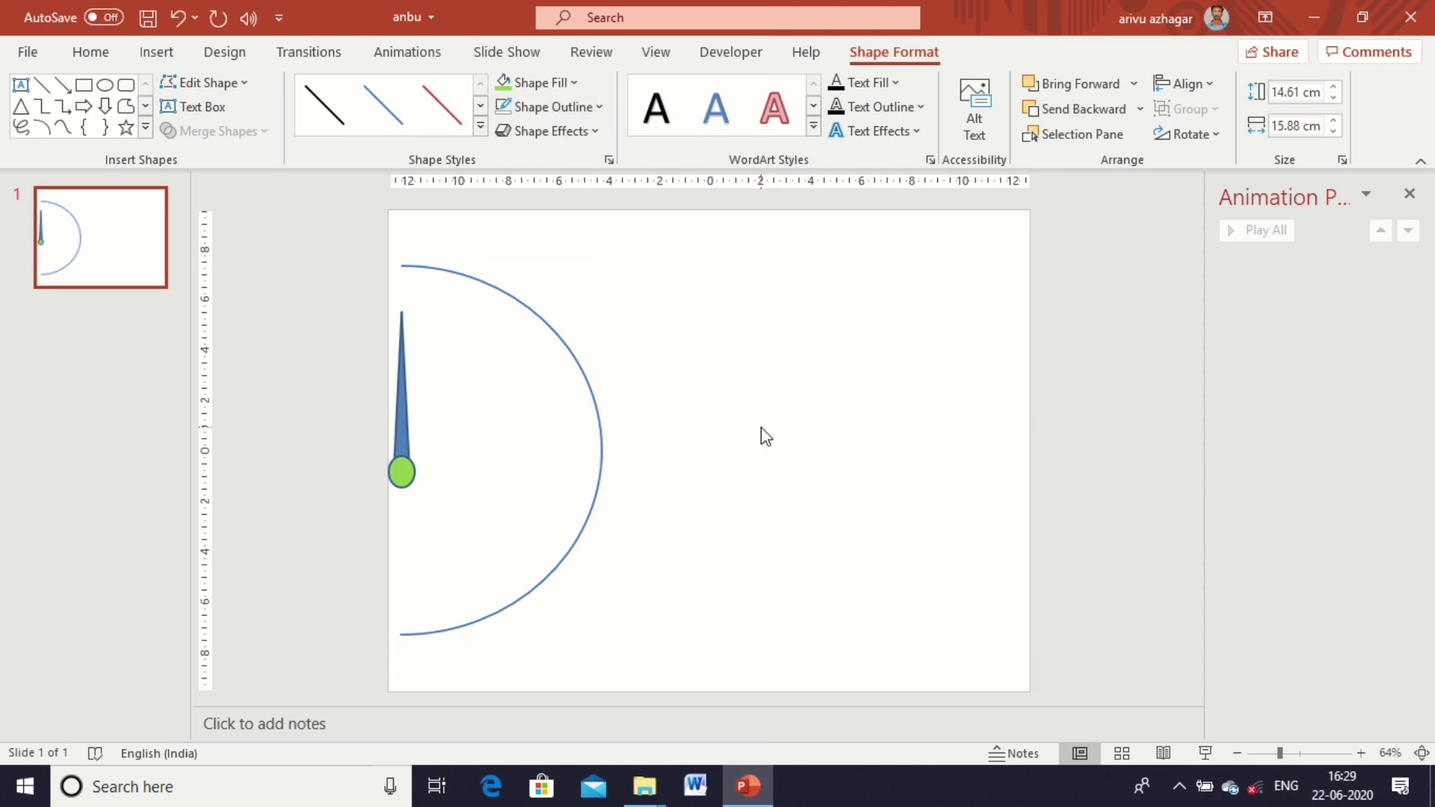
Step: Open the needle group's size and rotation settings and set its rotation to 45°
click(397, 397)
right_click(400, 401)
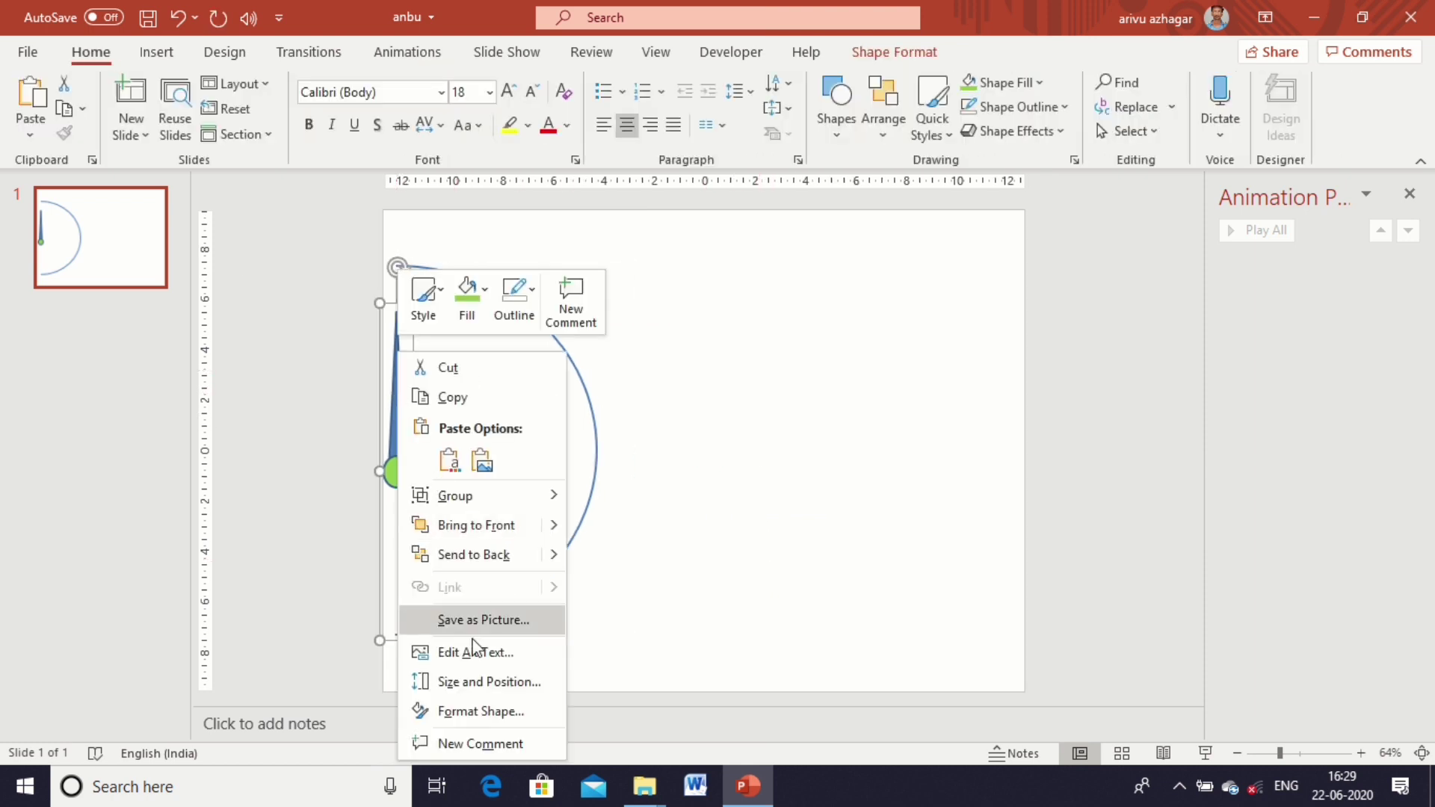
click(478, 711)
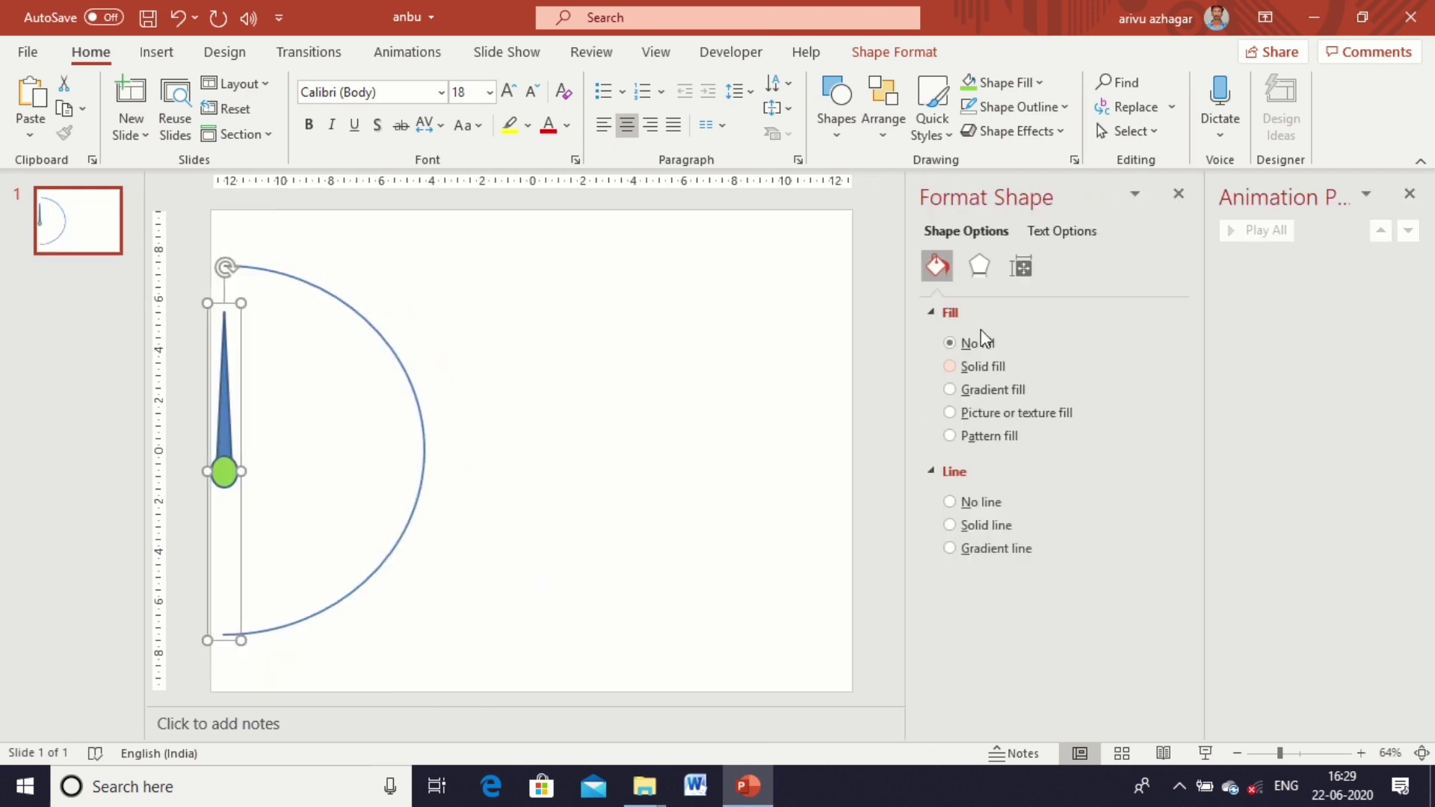
click(1024, 267)
drag(1126, 388, 1094, 402)
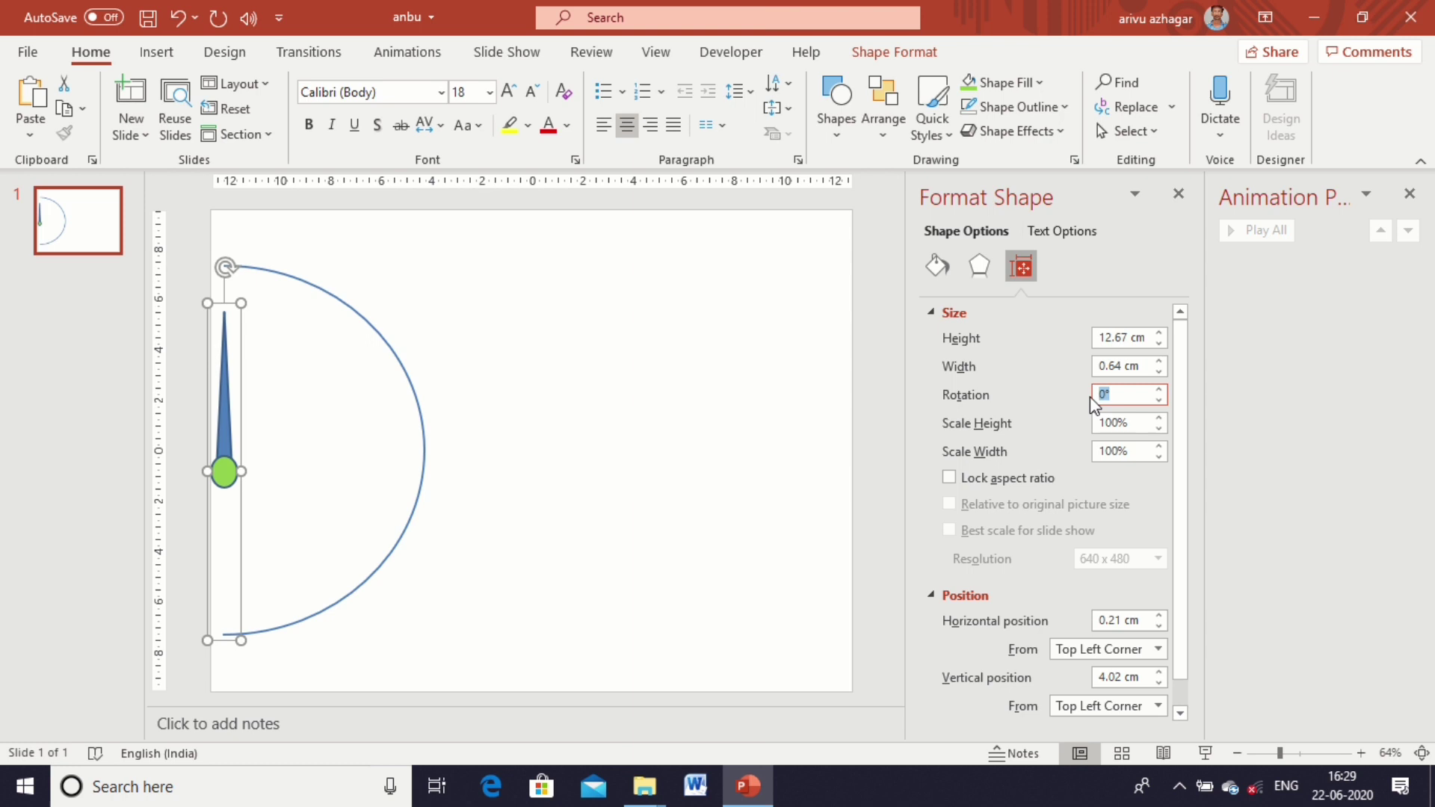
text(45)
key(Return)
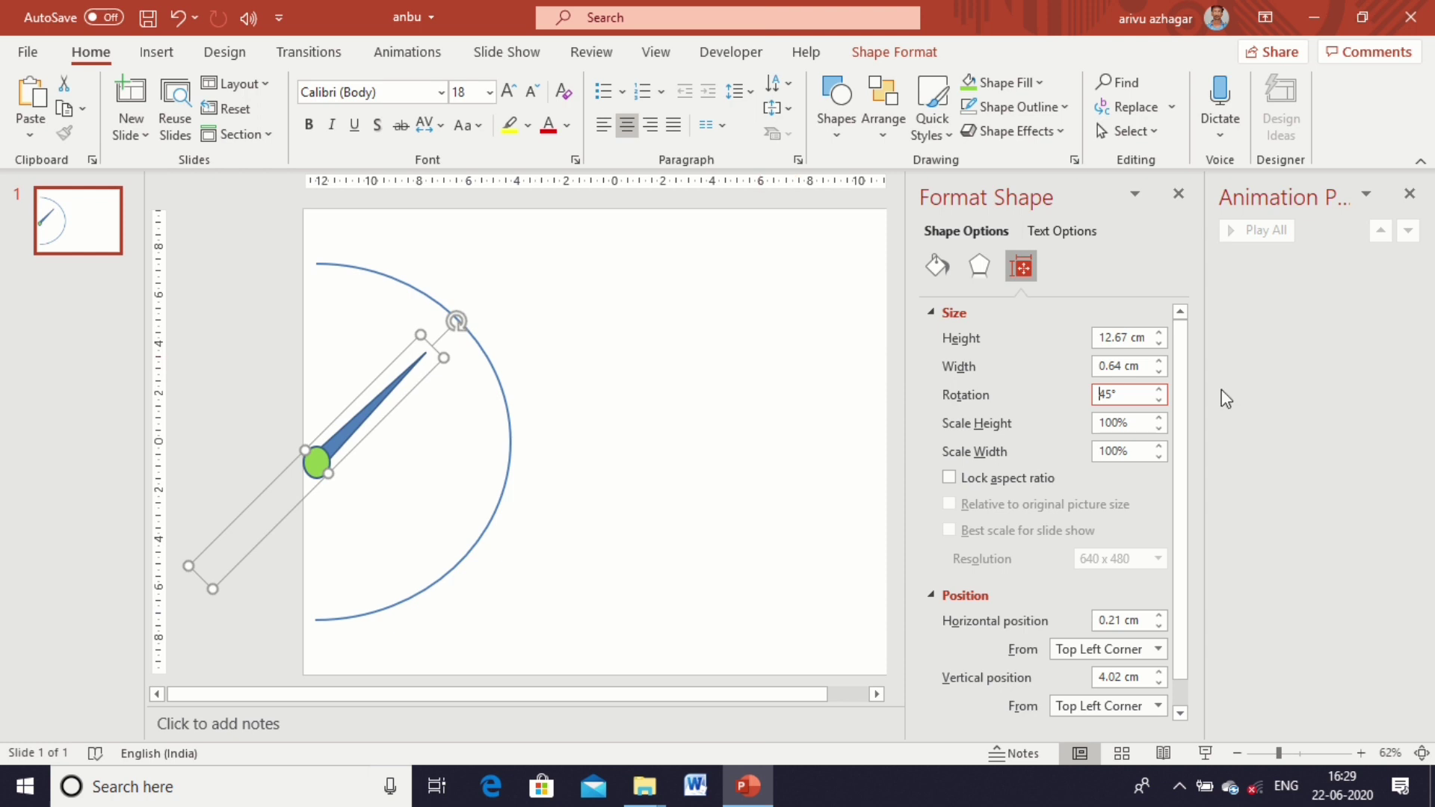
Step: Change the needle group's rotation to 30°
double_click(1108, 397)
text(30)
key(Return)
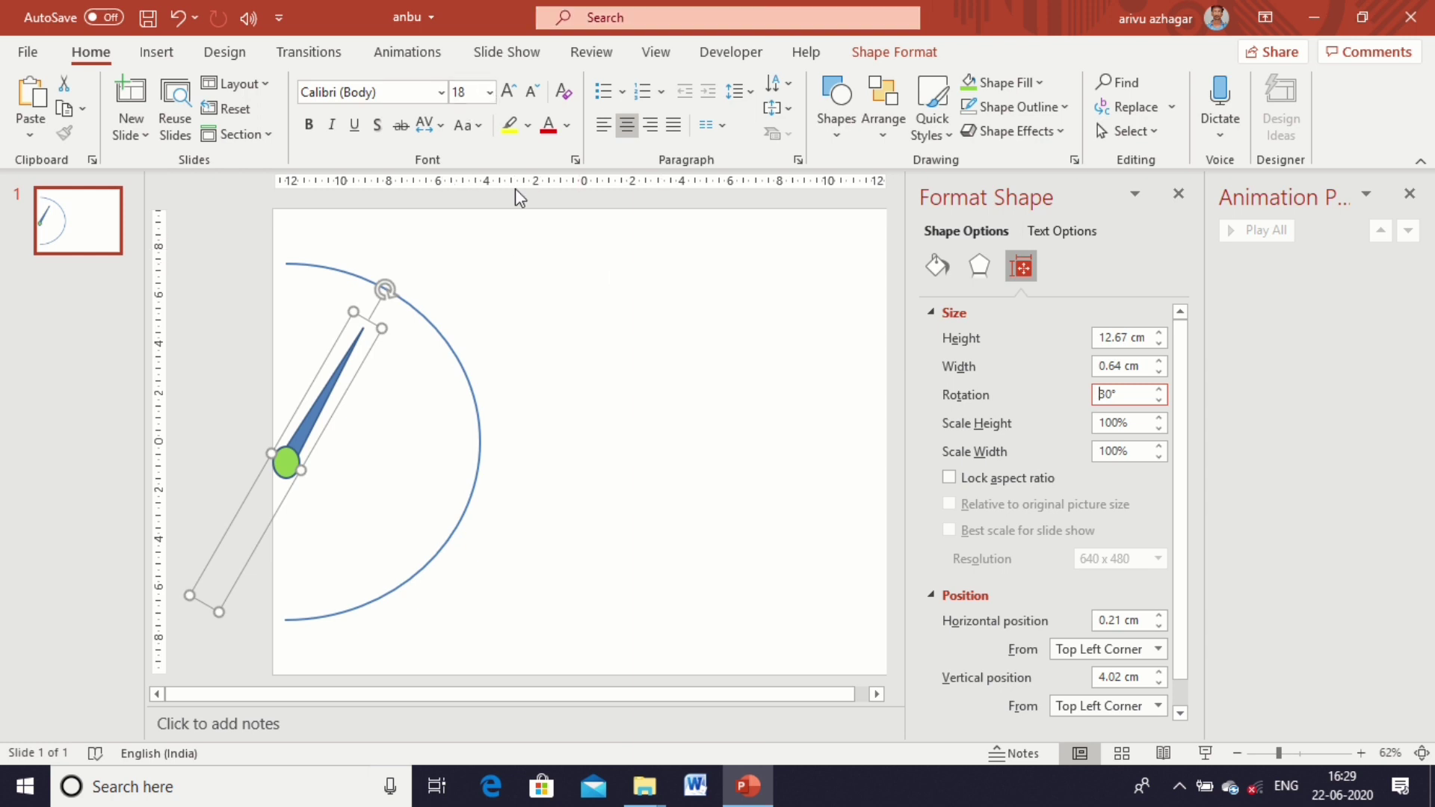
Step: Draw a small oval about 1.11 cm wide and 0.9 cm high on the arc, just beyond the needle's tip
click(164, 60)
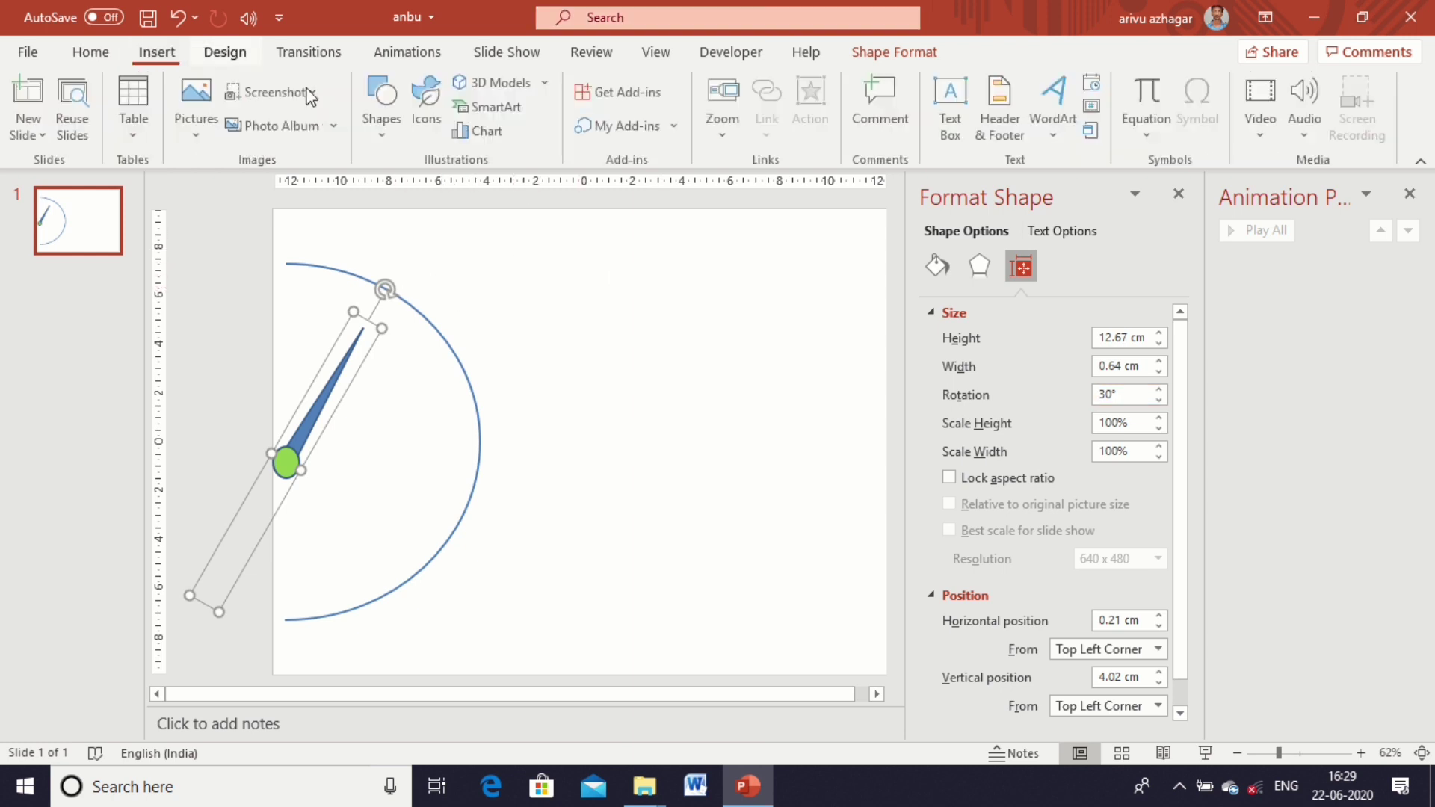
click(386, 136)
click(458, 190)
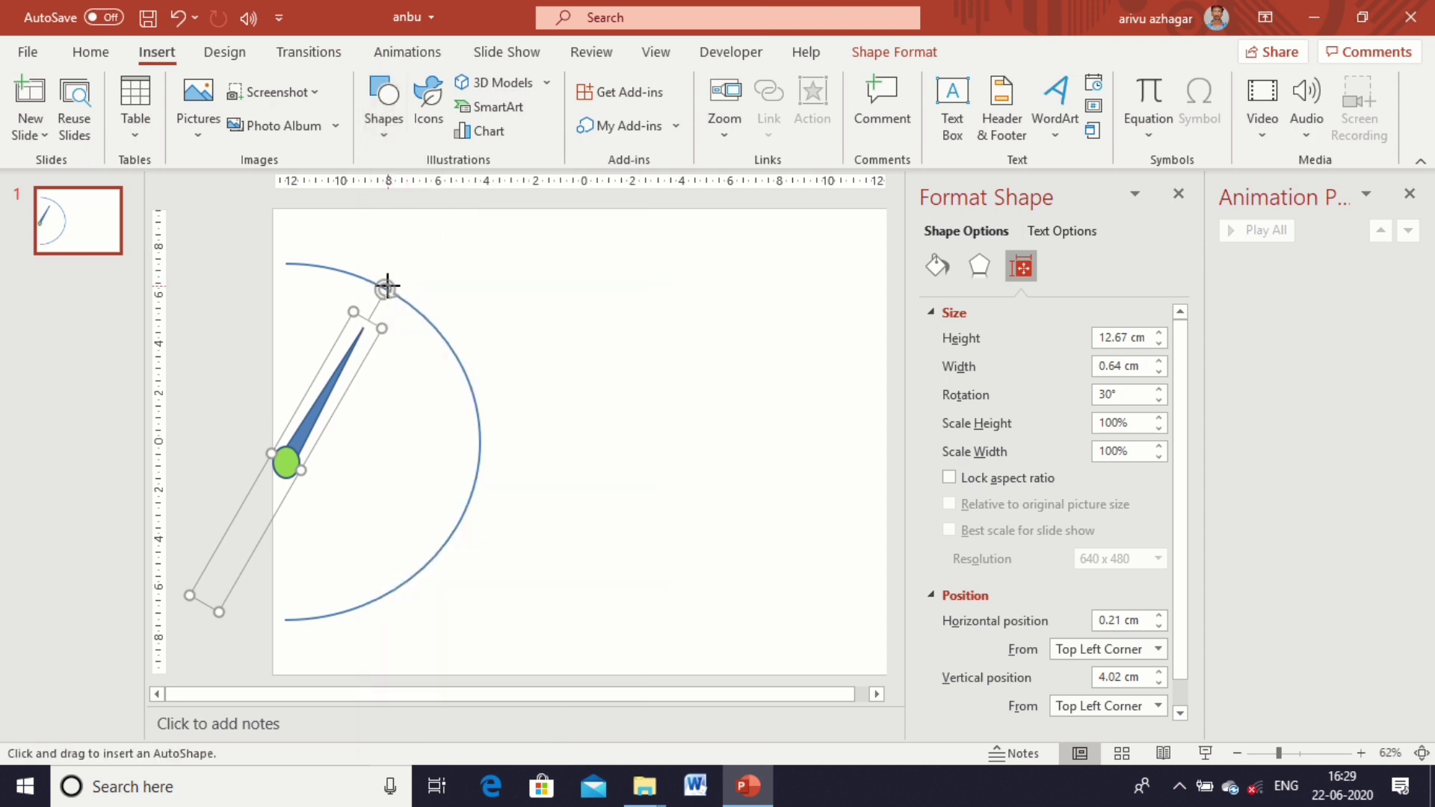
mouse_move(388, 286)
mouse_down()
mouse_move(421, 315)
mouse_move(370, 290)
mouse_up()
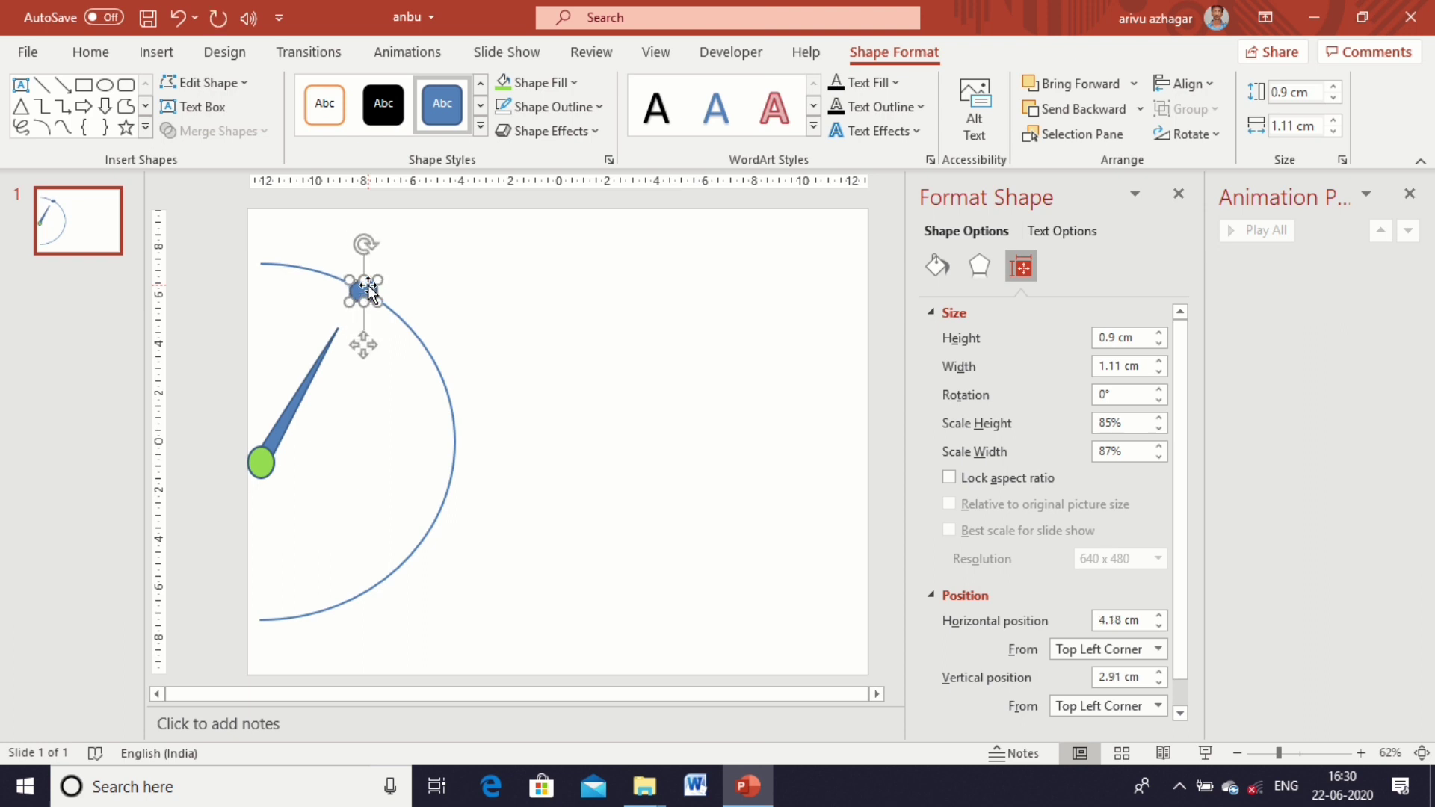
Step: Enter the number 1 in the small oval and enlarge it to about 1.32 cm wide and 1.06 cm high
click(544, 324)
click(362, 291)
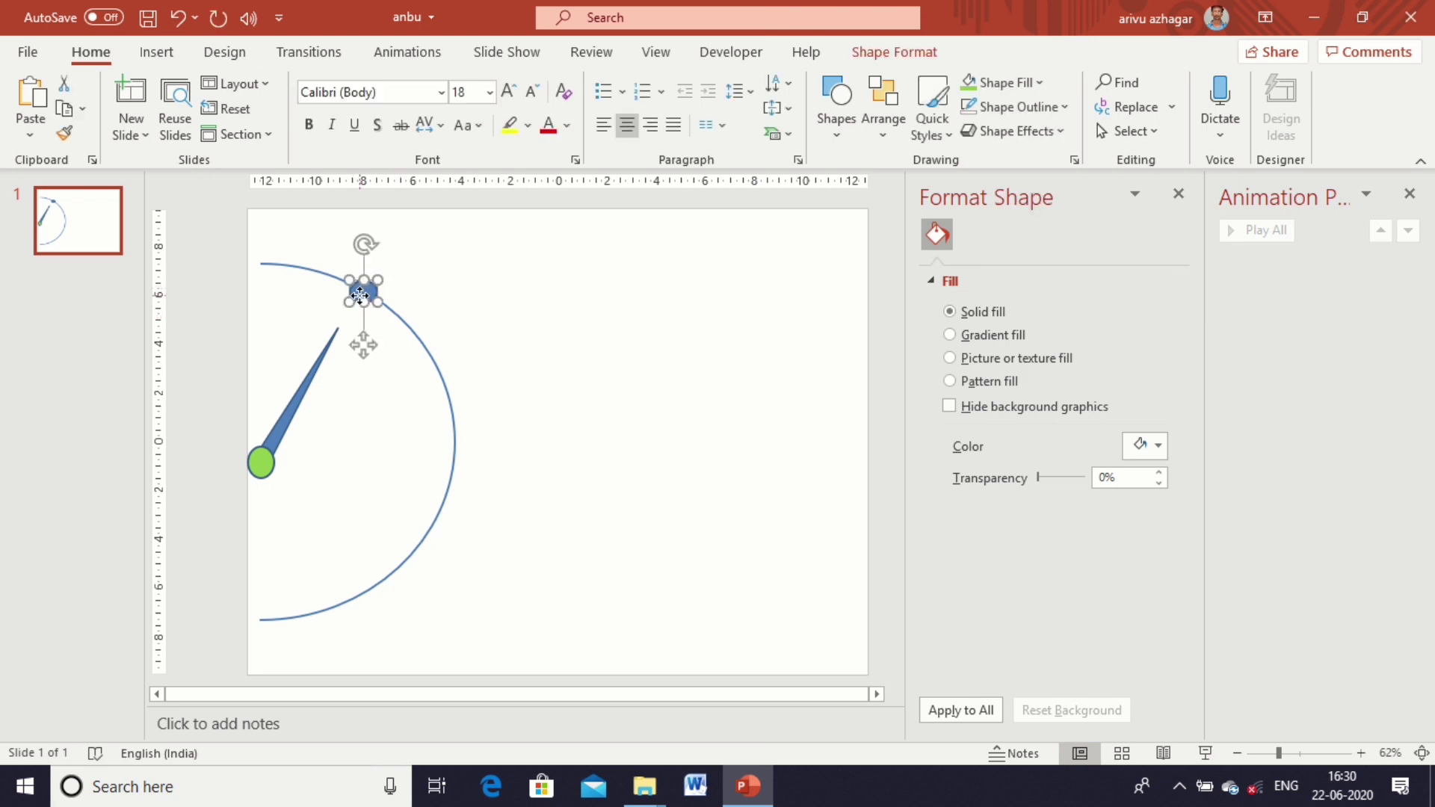
click(364, 293)
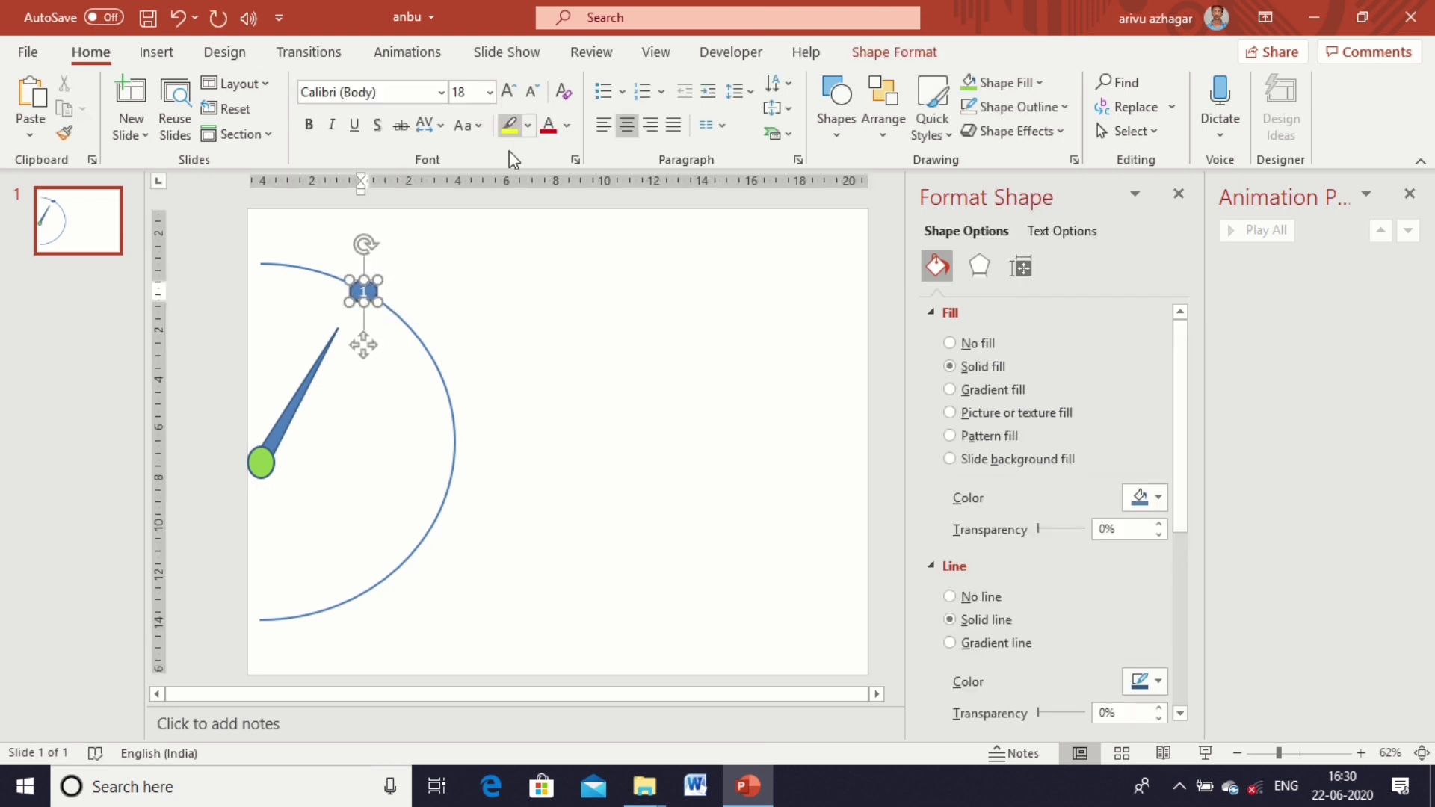
click(505, 352)
click(357, 292)
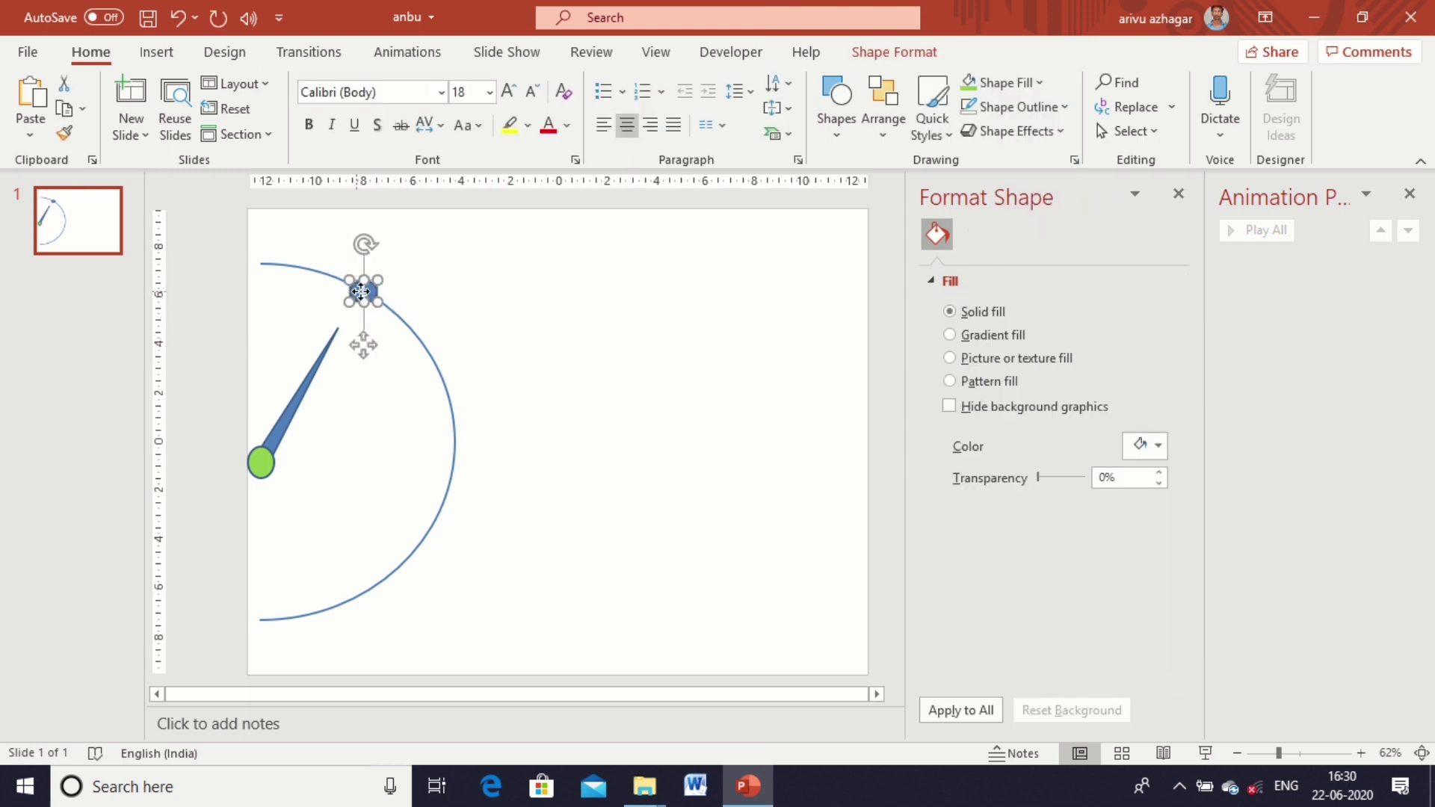
text(1)
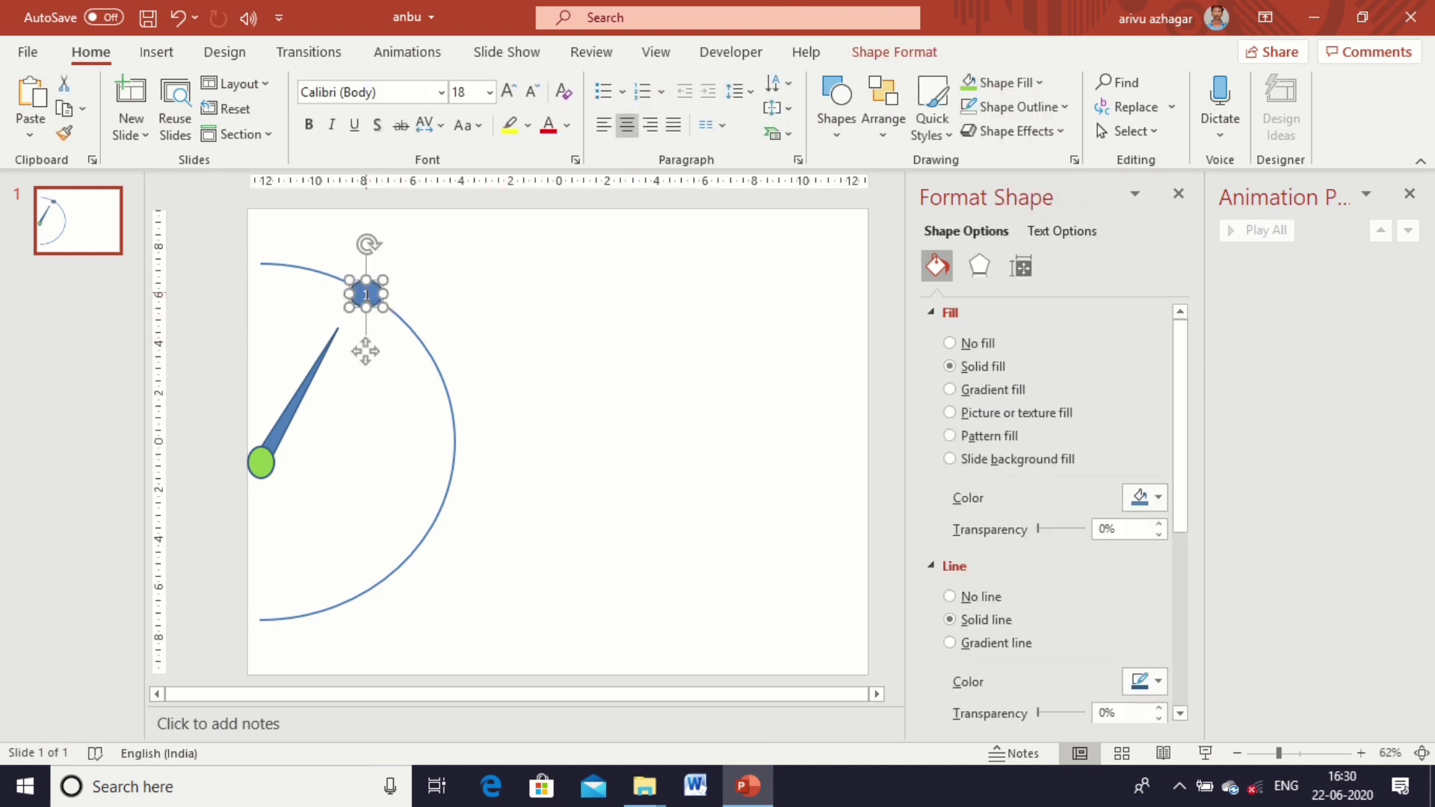
Step: Shift the small oval slightly left on the arc and re-enter its number 1
click(368, 289)
drag(368, 282, 358, 280)
key(ctrl+z)
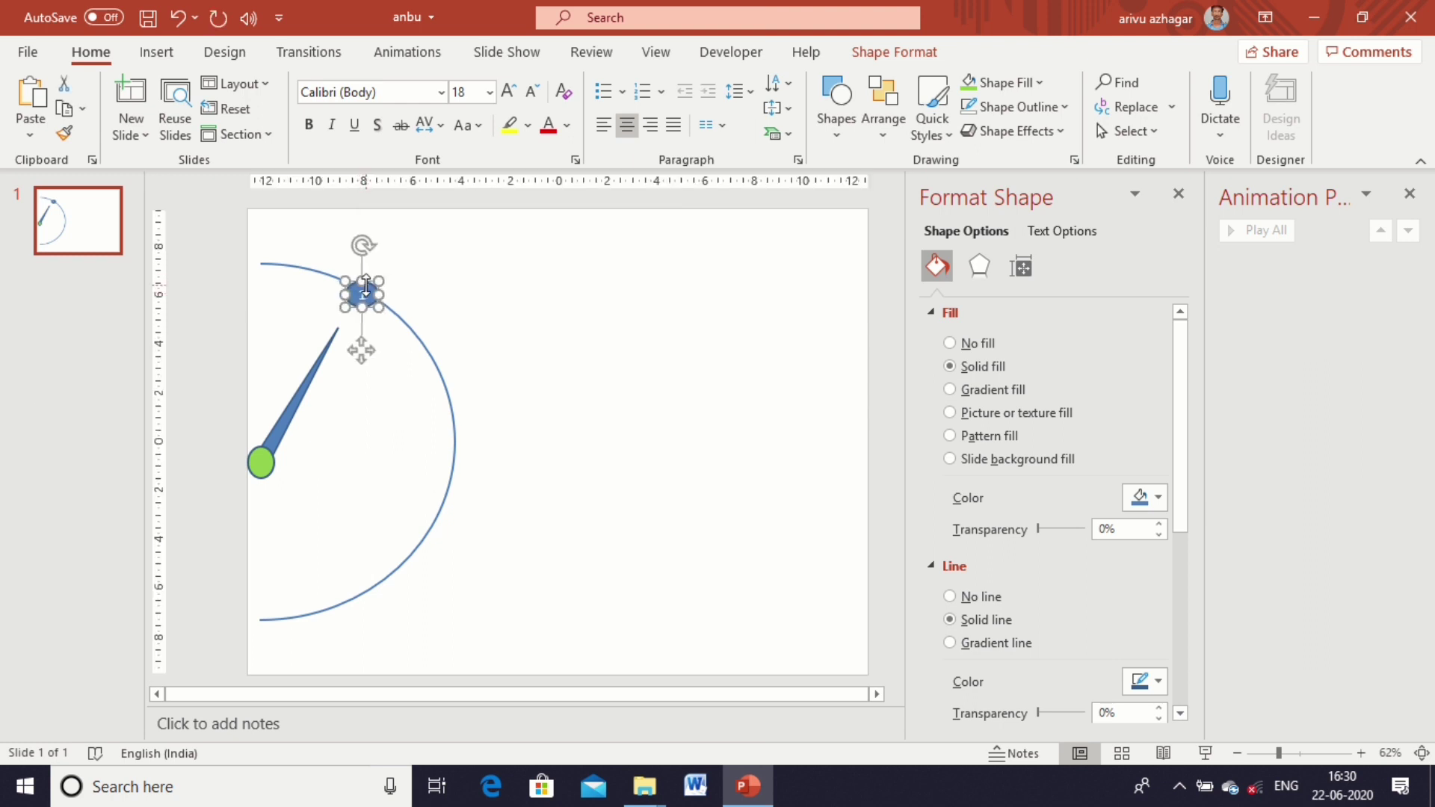
text(1)
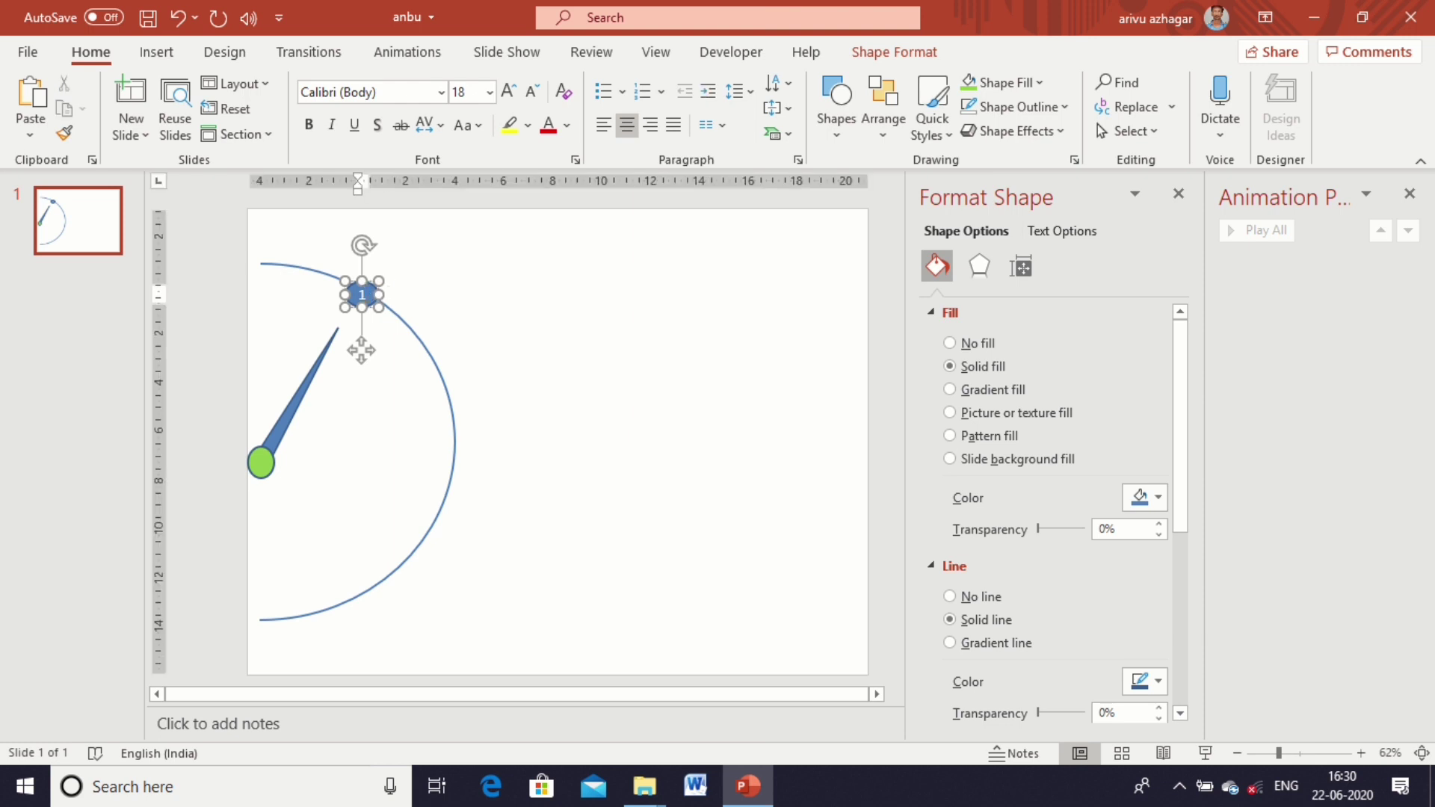
click(574, 257)
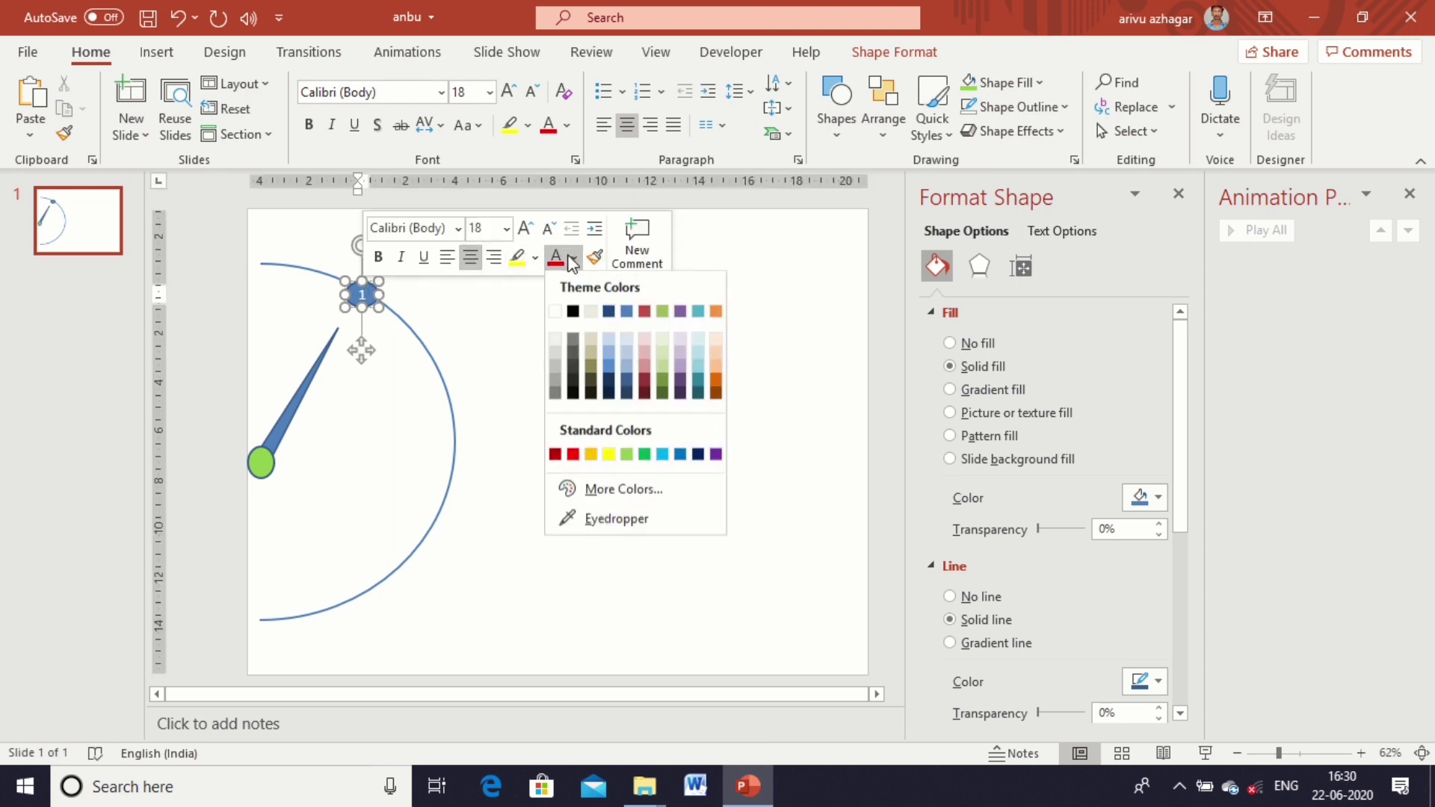
click(644, 312)
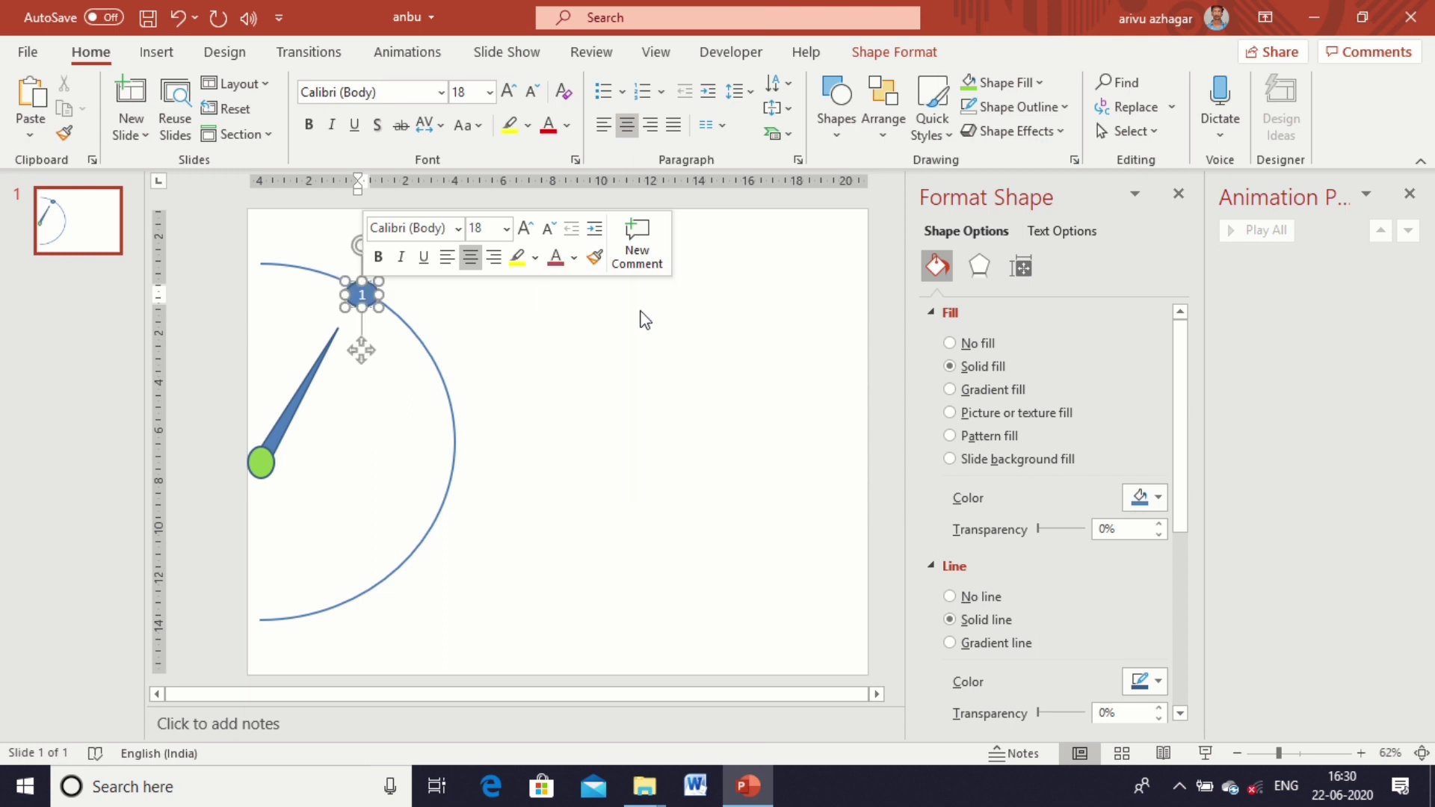
click(358, 295)
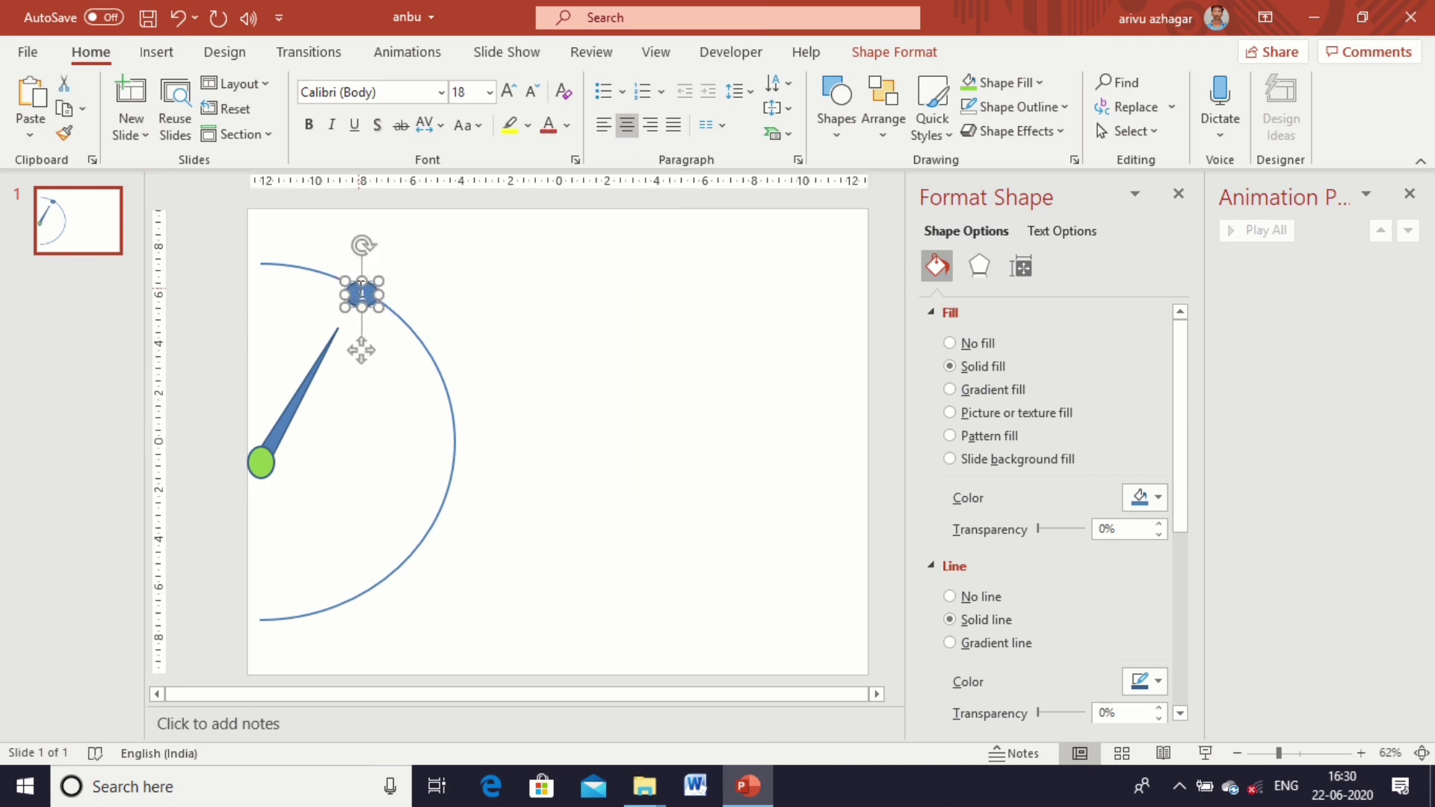
Step: Fill the numbered oval on the arc with the theme's dark orange
click(865, 52)
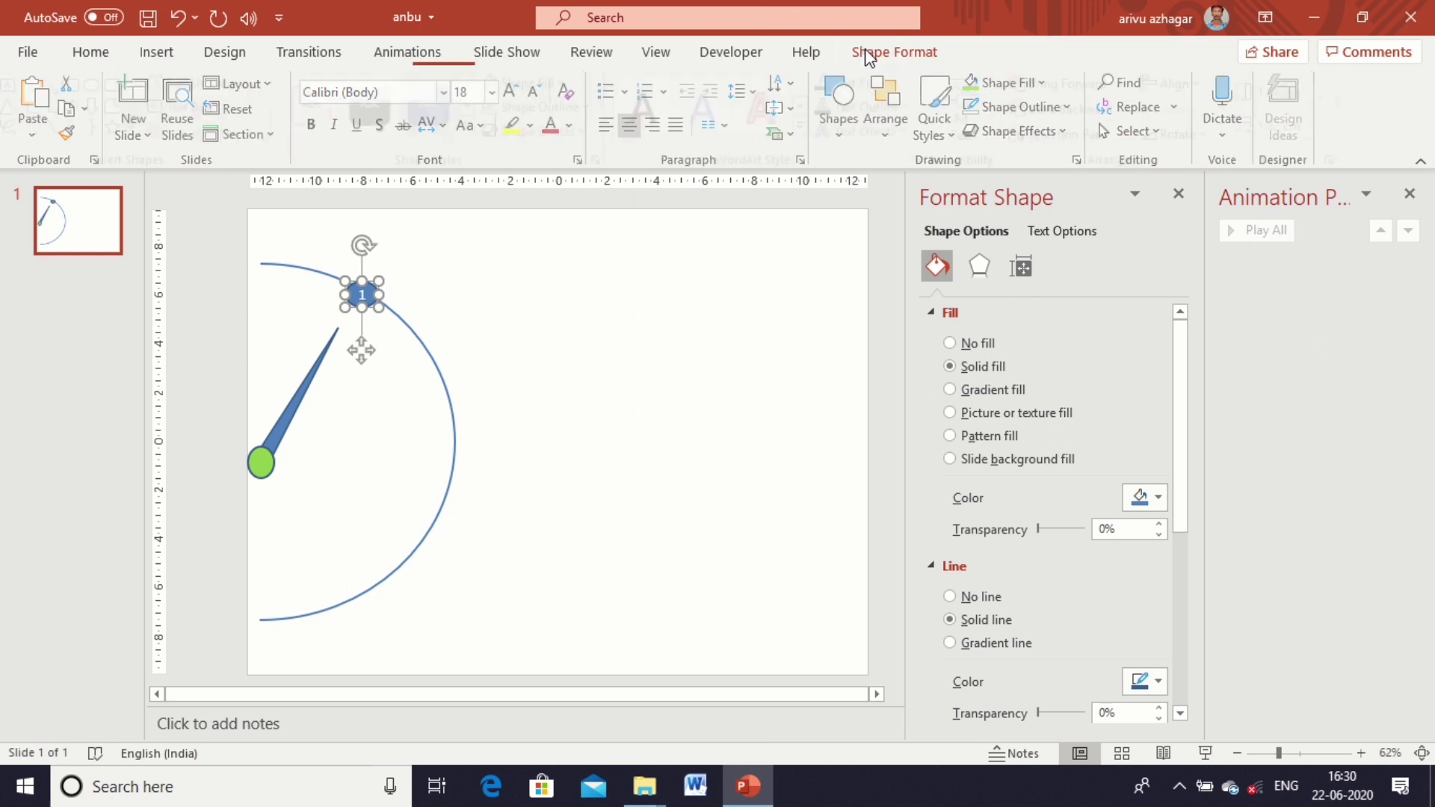
click(574, 83)
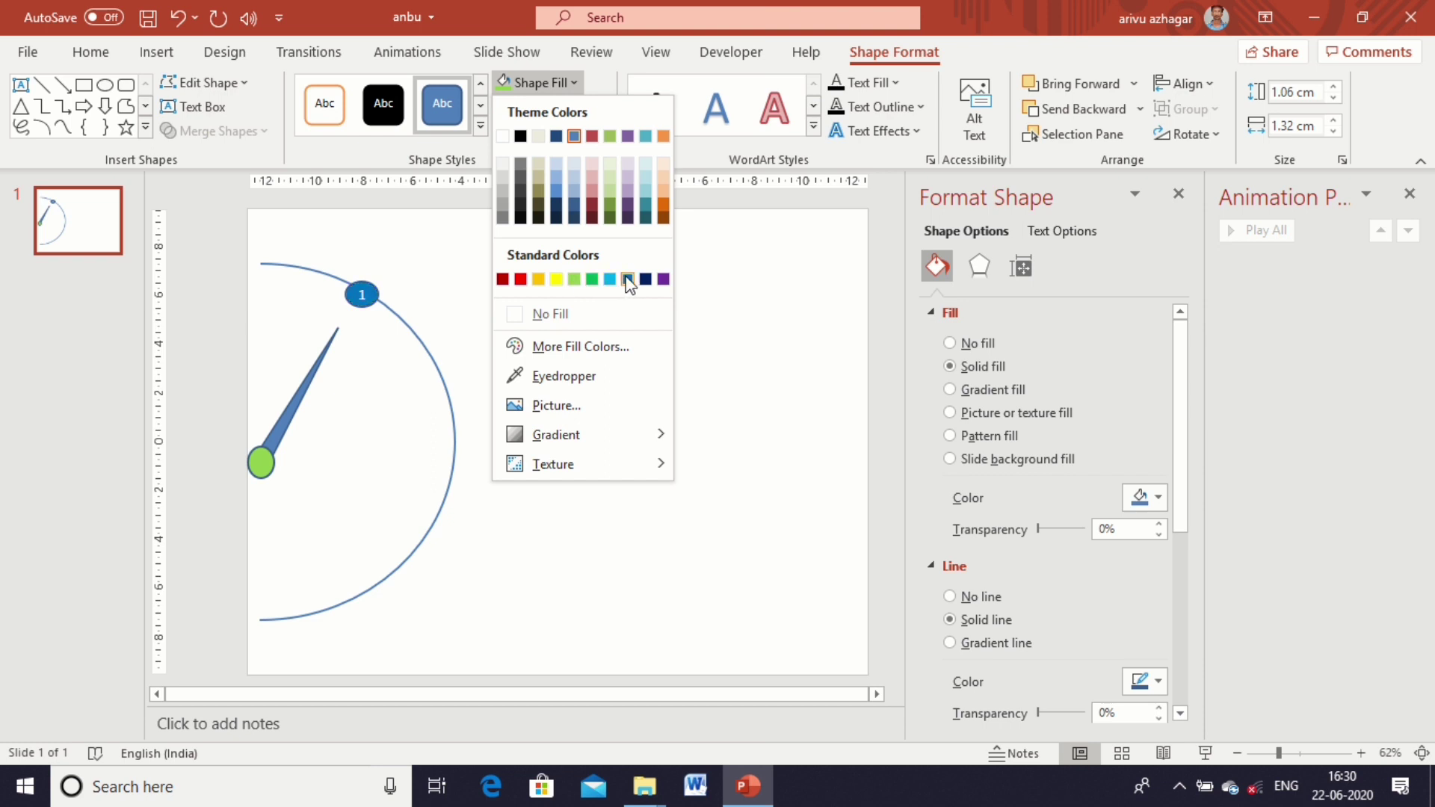
click(664, 206)
click(421, 306)
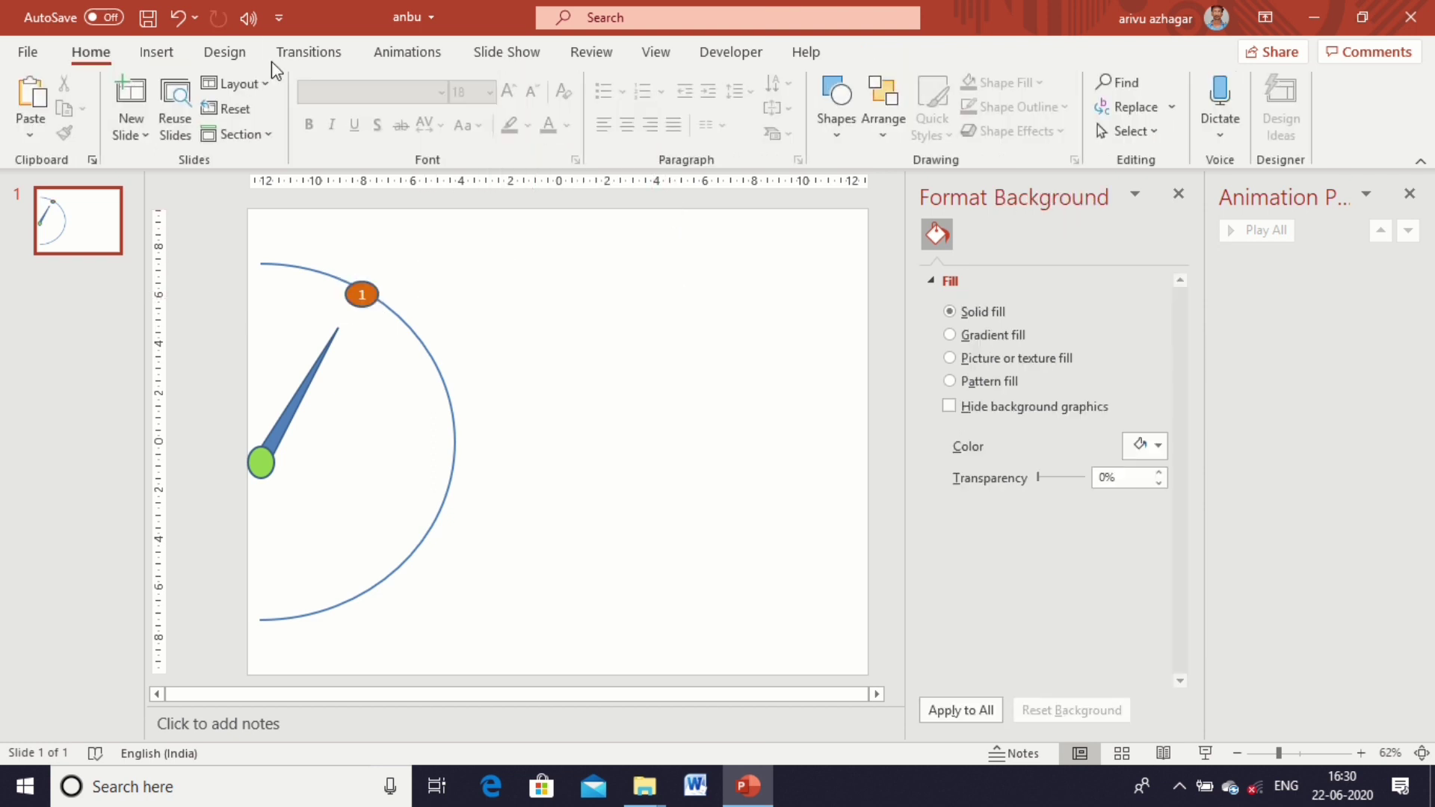
Step: Add a text box about 8.04 cm wide directly right of the numbered oval, reading "Enter text"
click(160, 58)
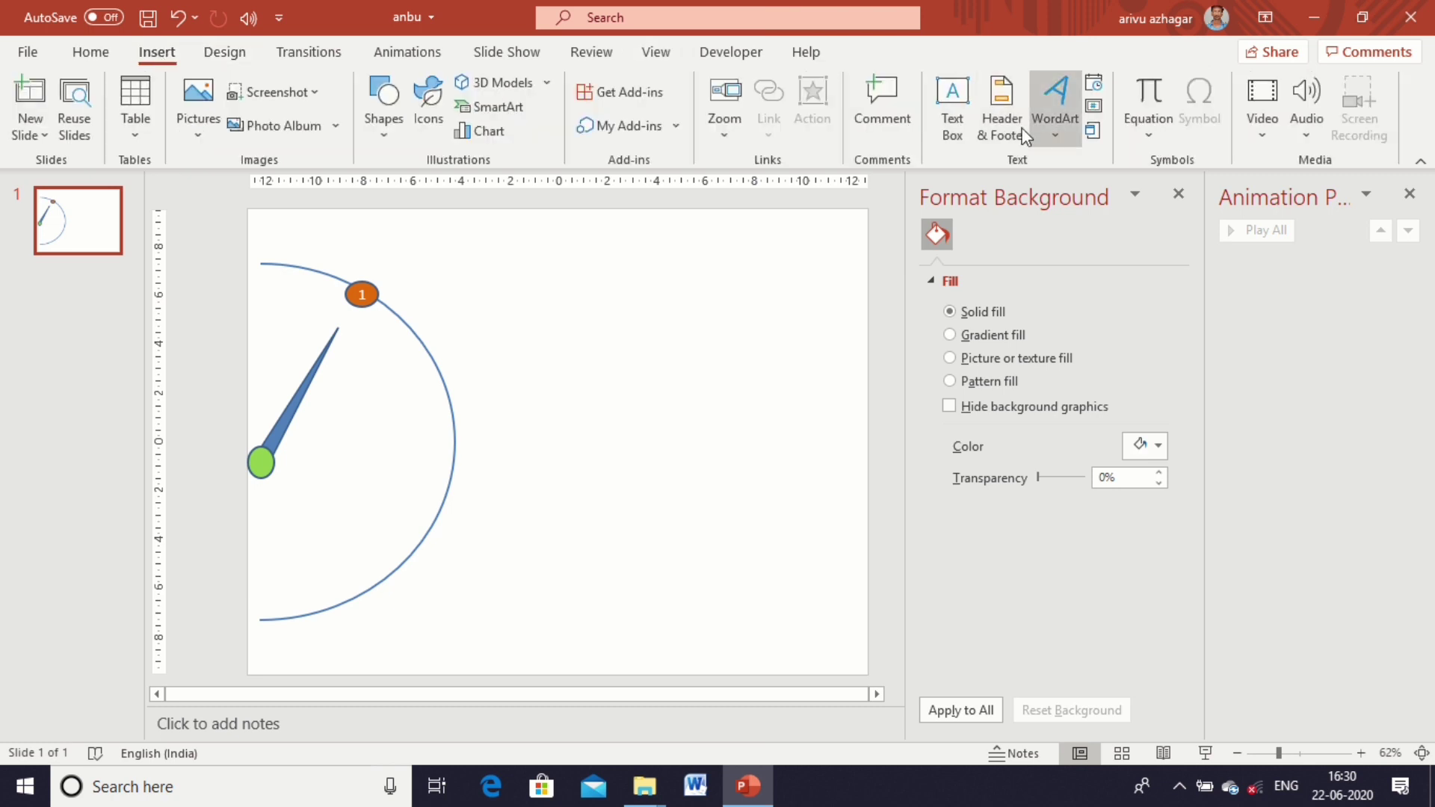
click(952, 134)
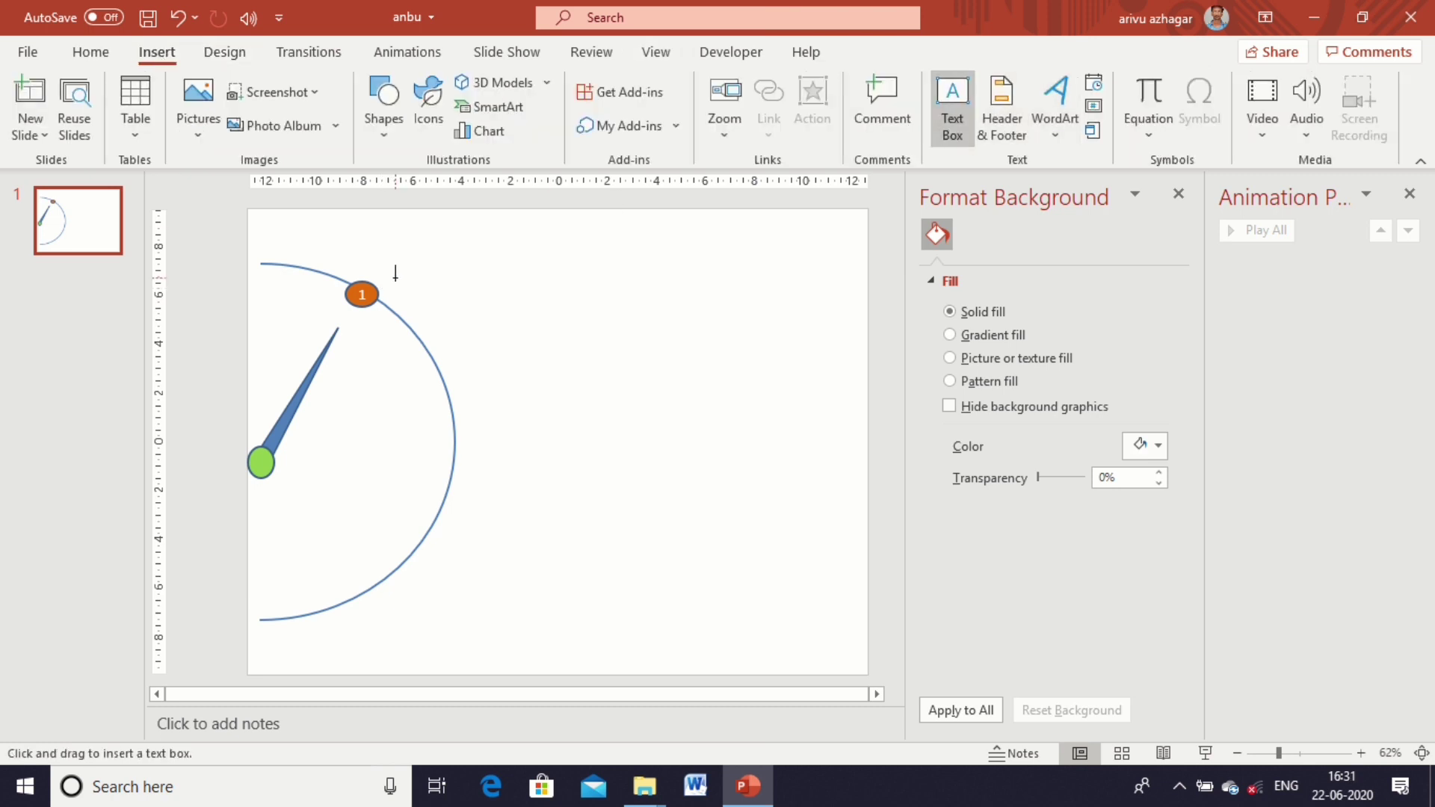
drag(393, 282, 585, 314)
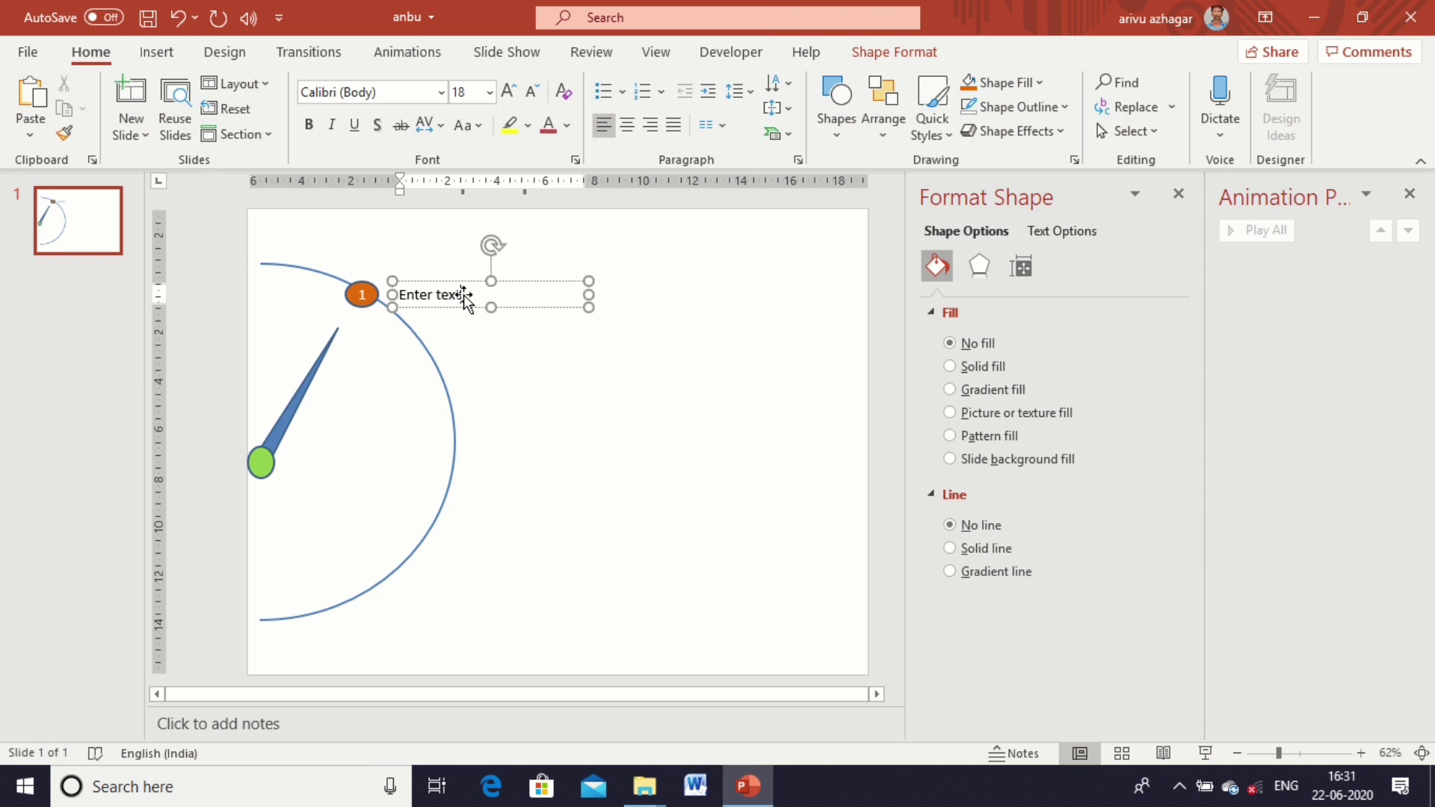
Step: Give the "Enter text" box a light green fill and a matching light green outline
click(882, 52)
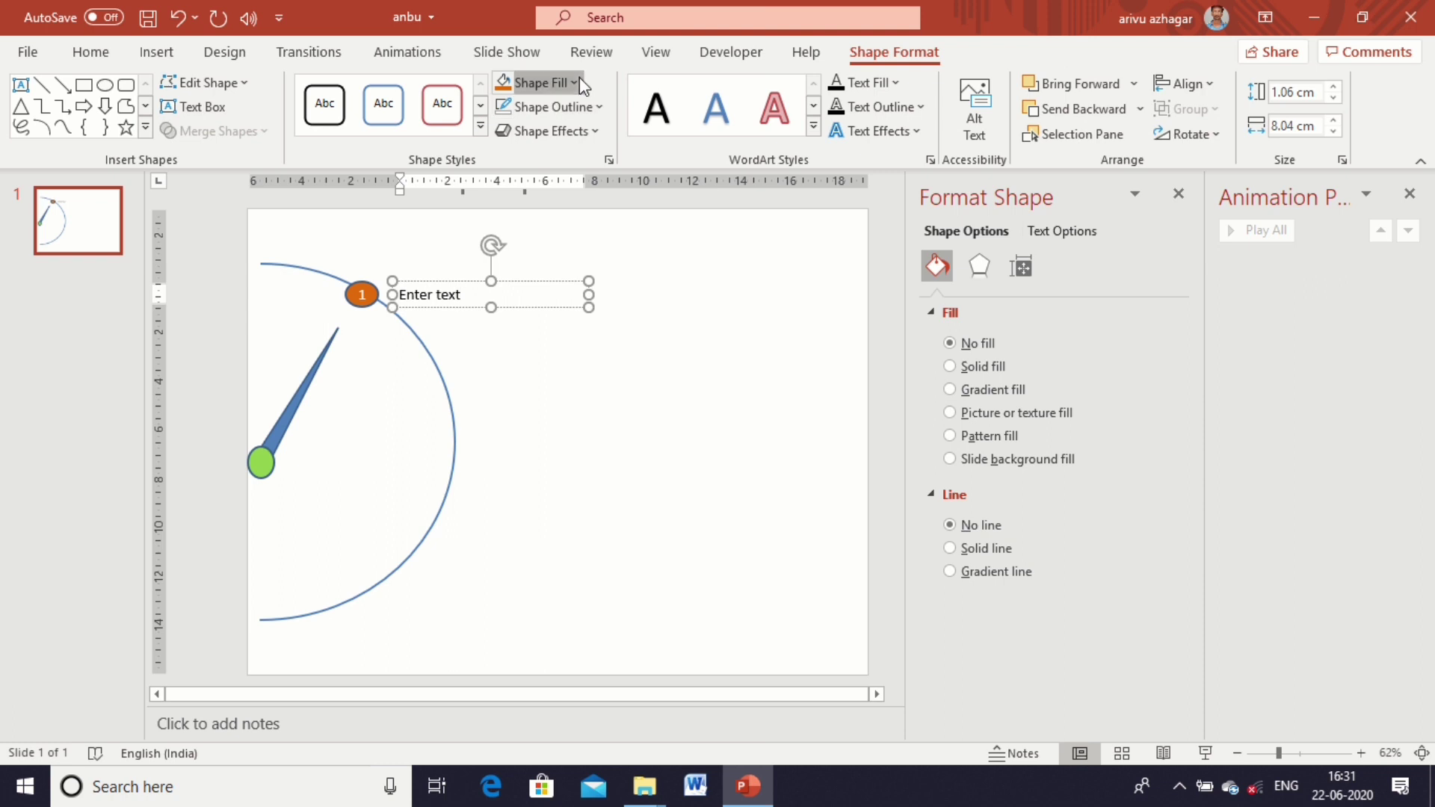
click(541, 82)
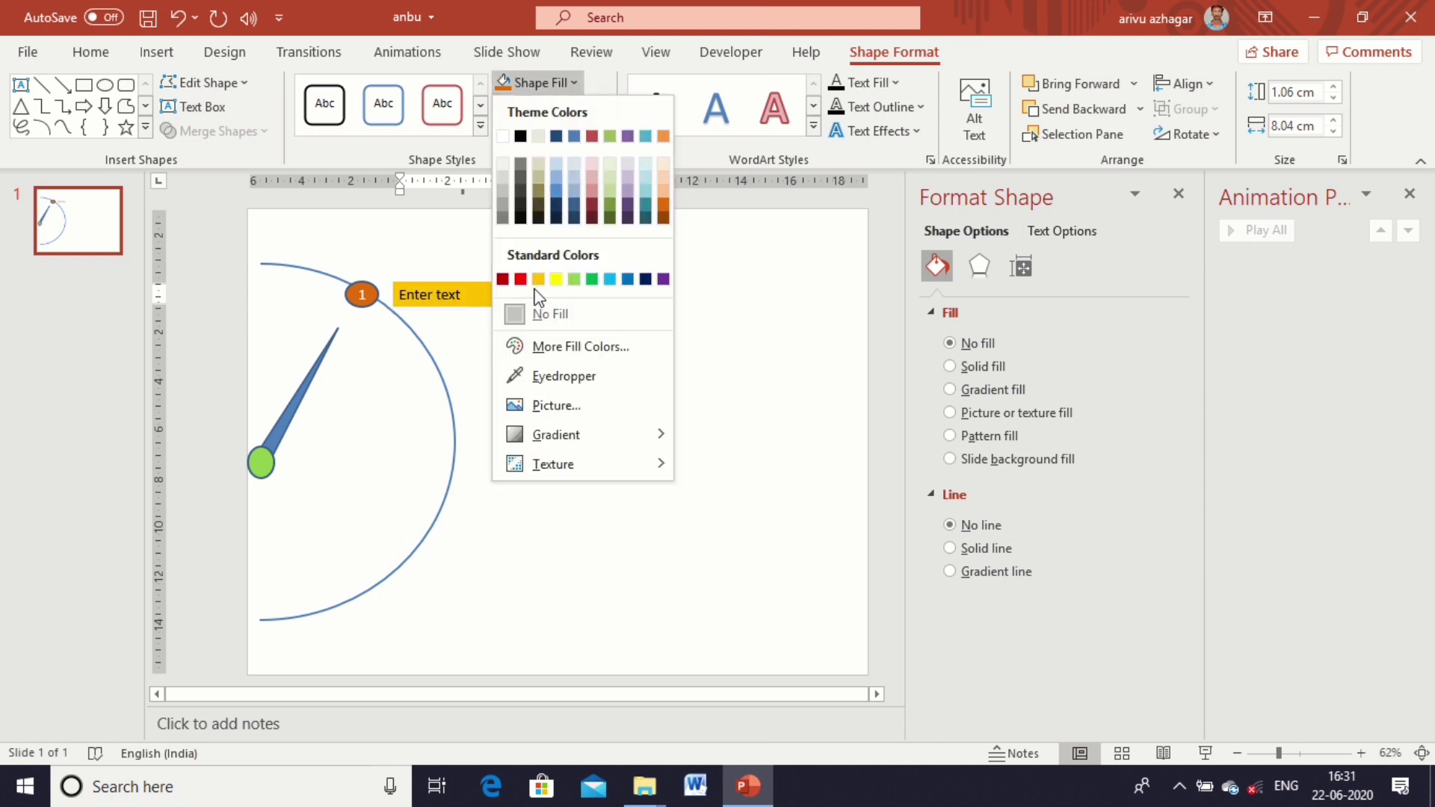
click(573, 279)
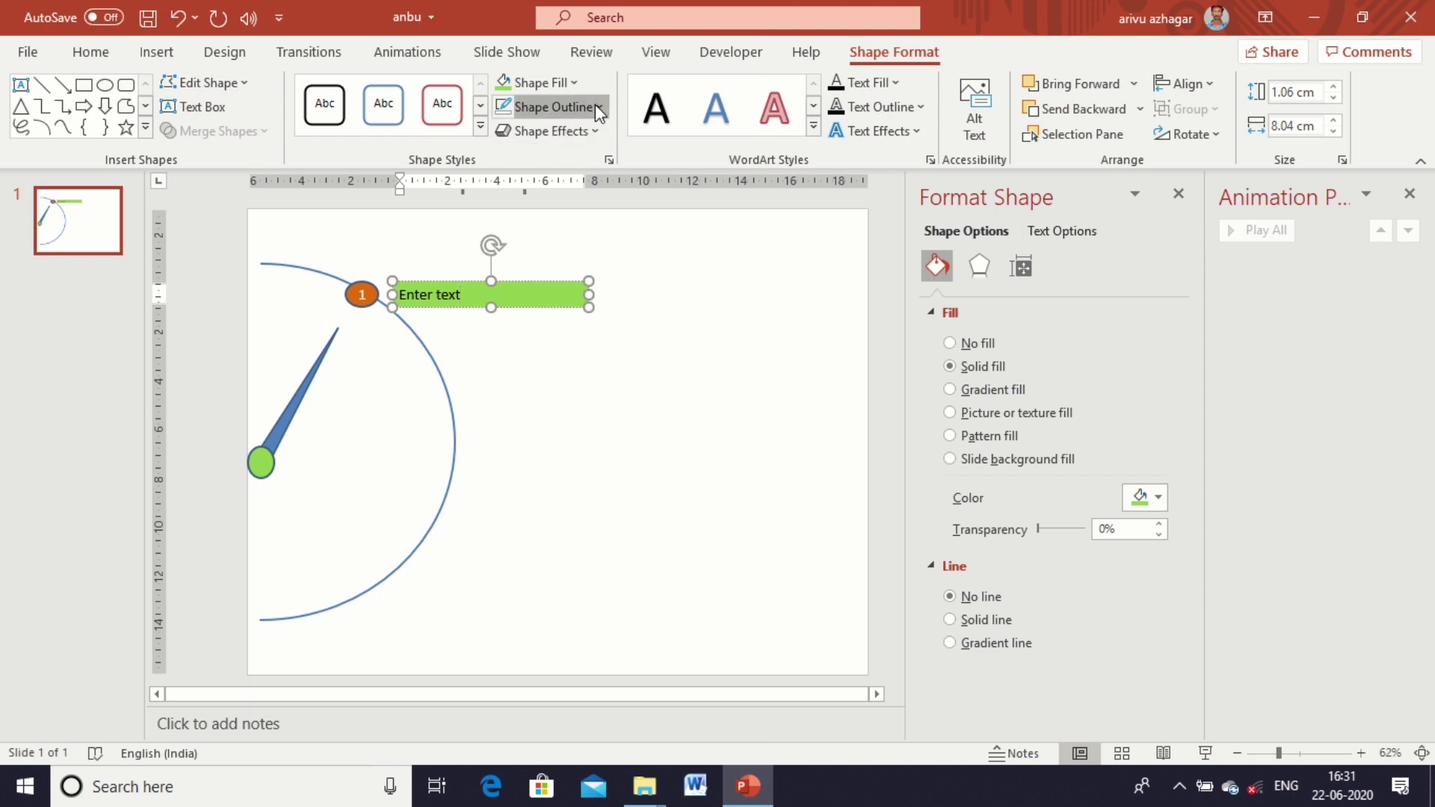
click(598, 108)
click(573, 302)
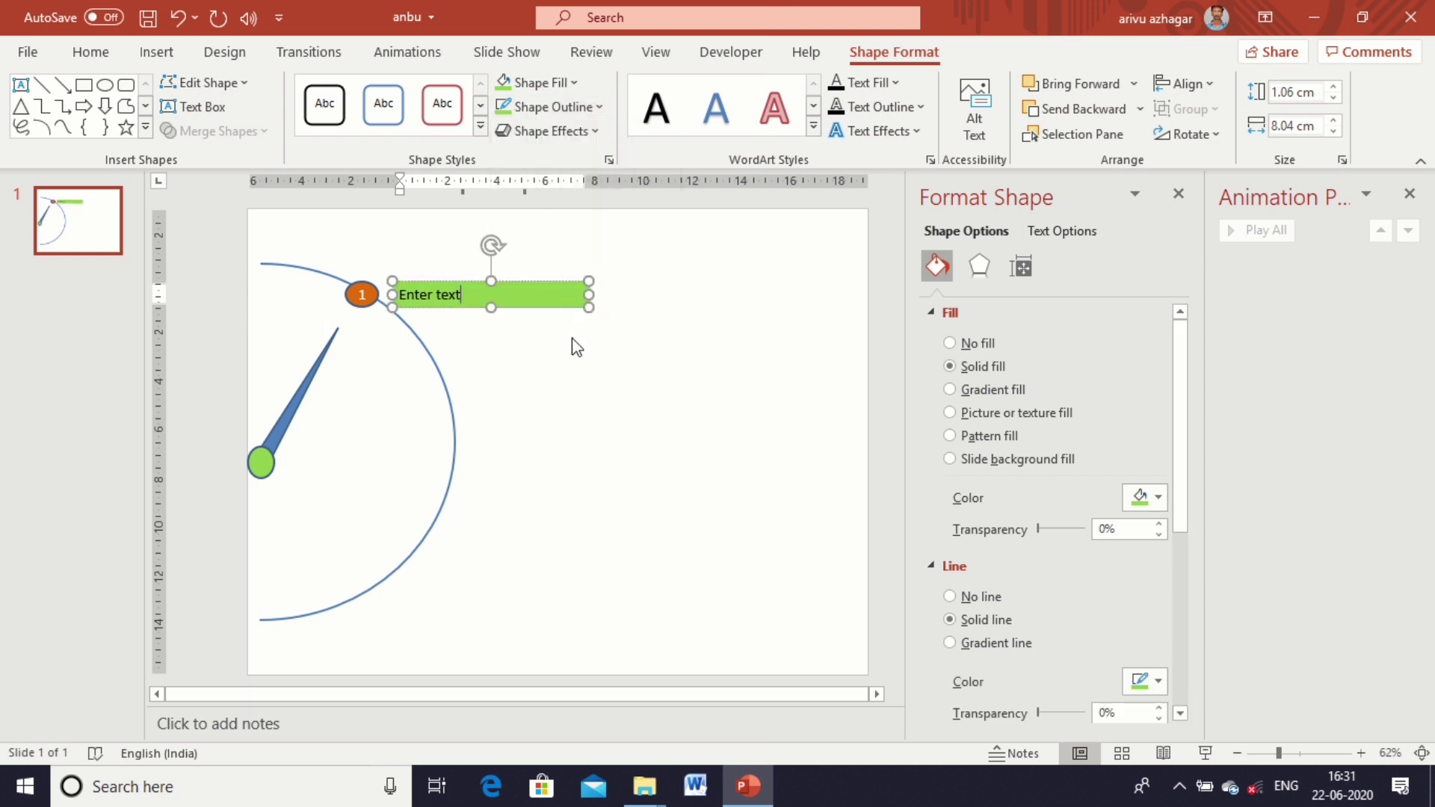
click(571, 338)
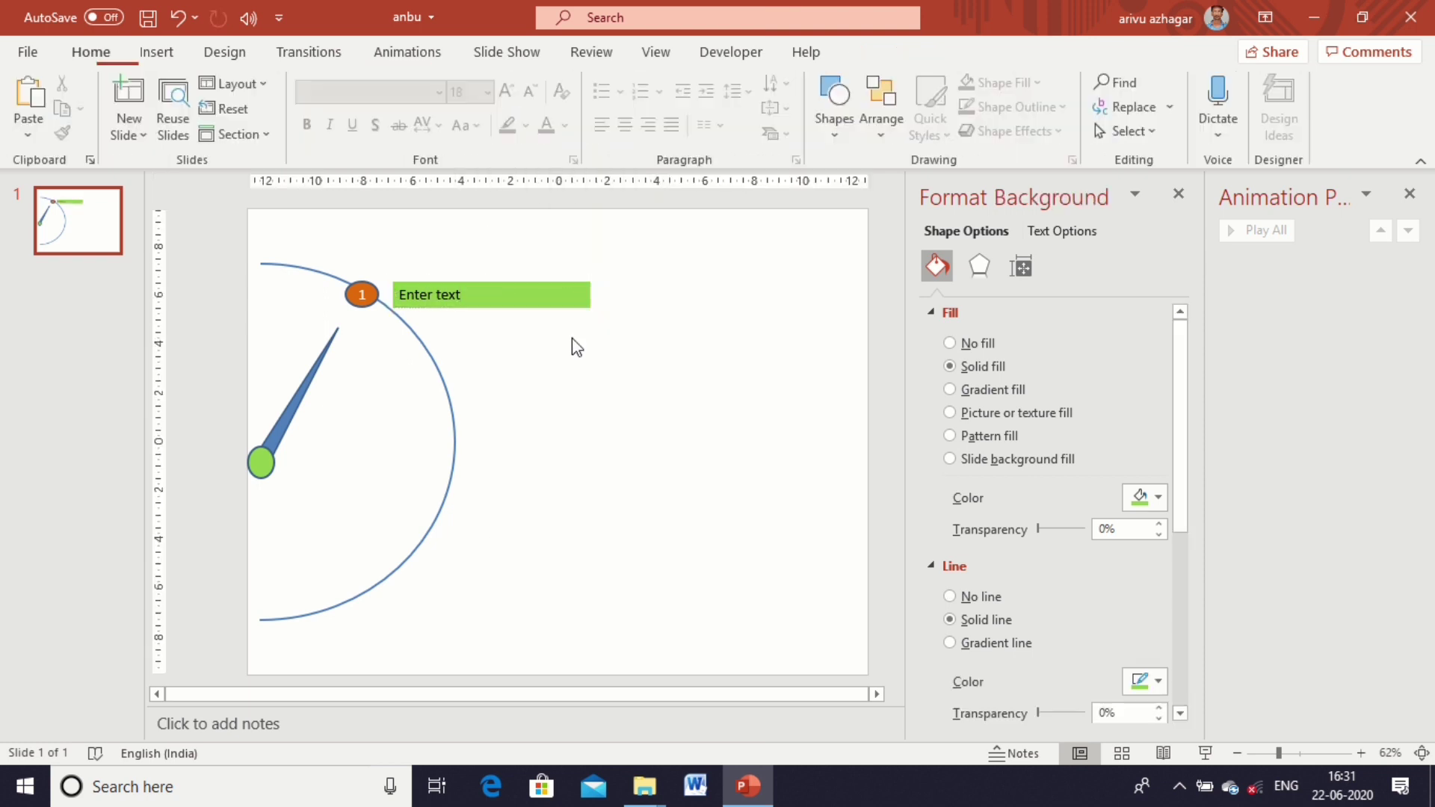
Step: Narrow the green text box from its right edge so it fits closely around "Enter text"
click(492, 299)
drag(590, 294, 468, 295)
click(507, 327)
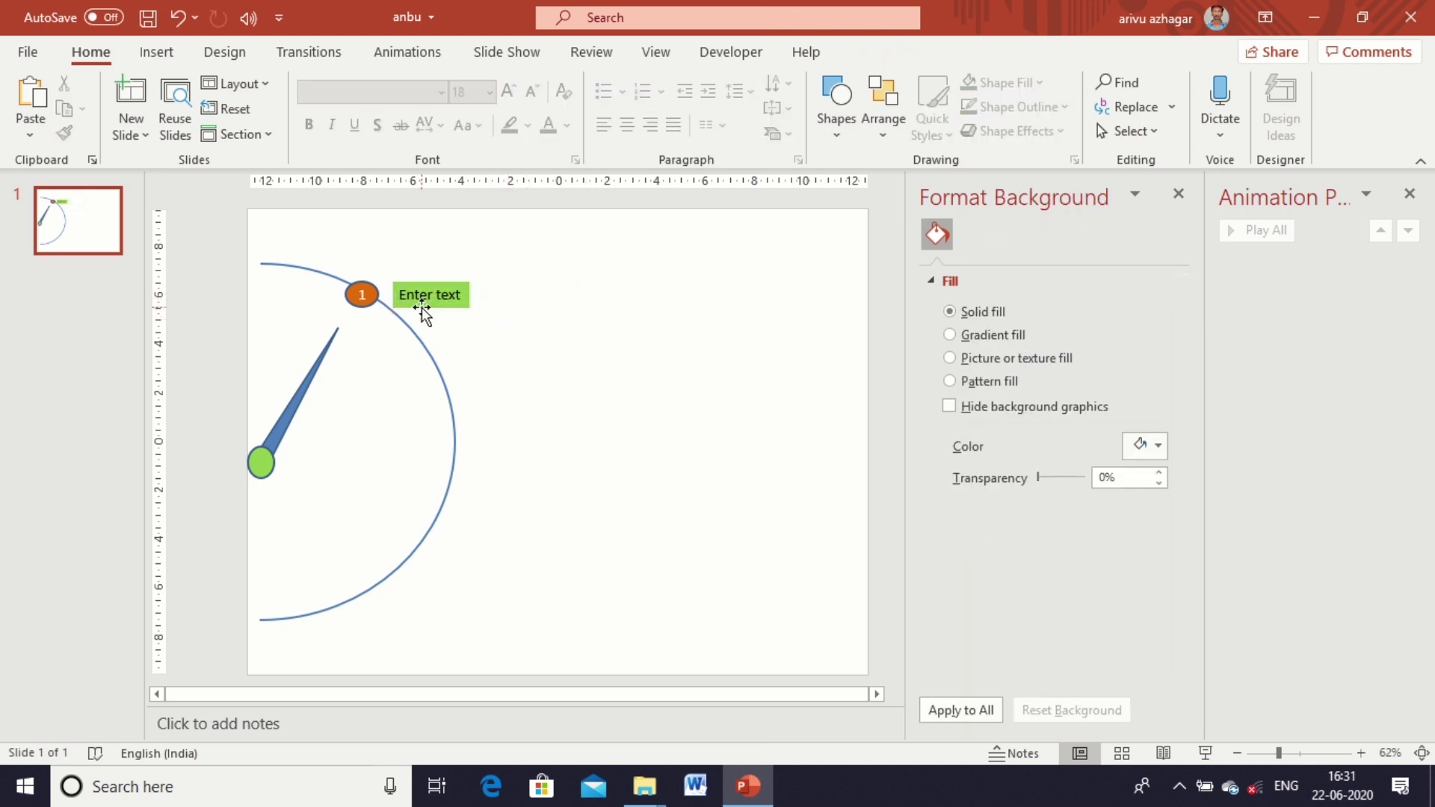
click(429, 294)
click(485, 352)
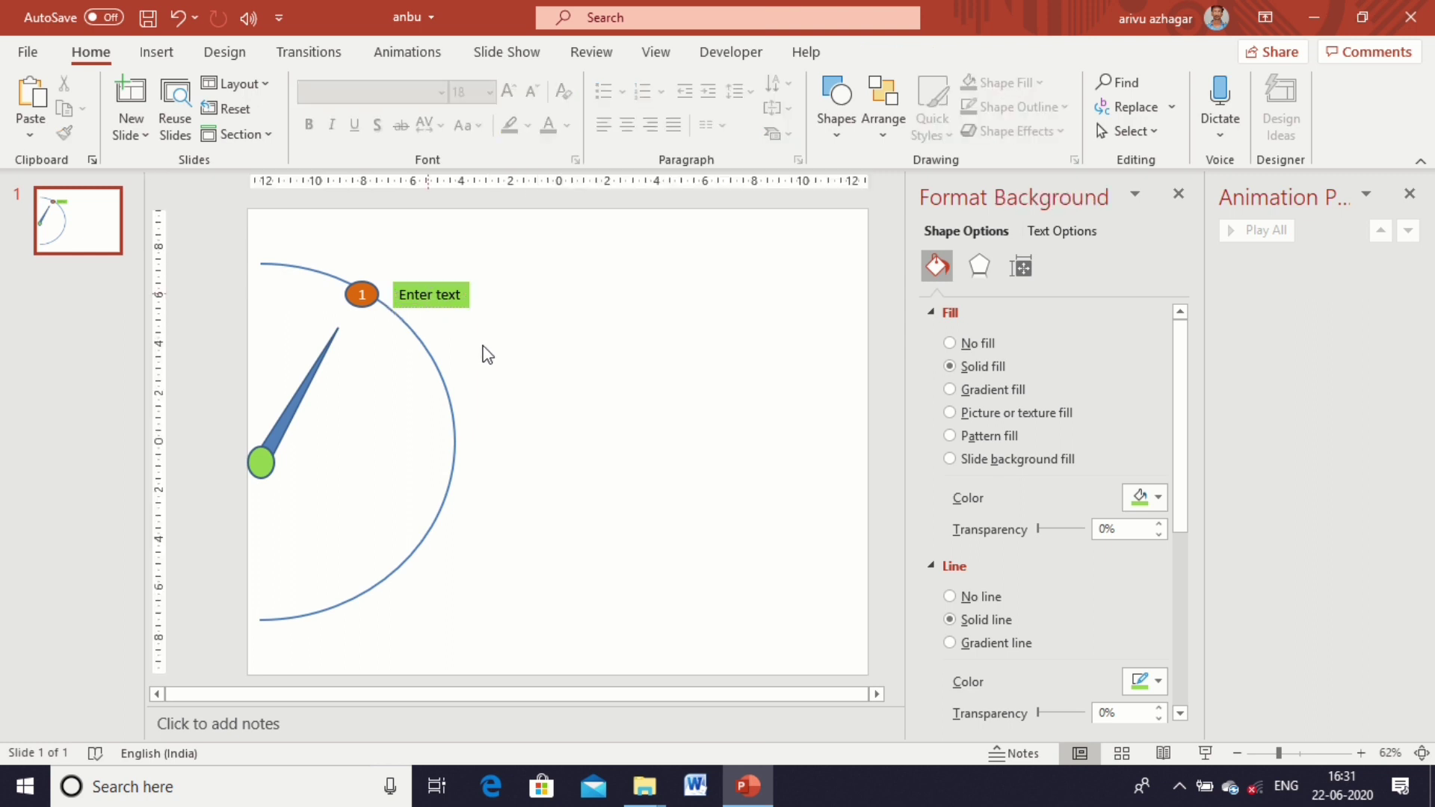
Step: Set the needle group's rotation to 60°
click(311, 376)
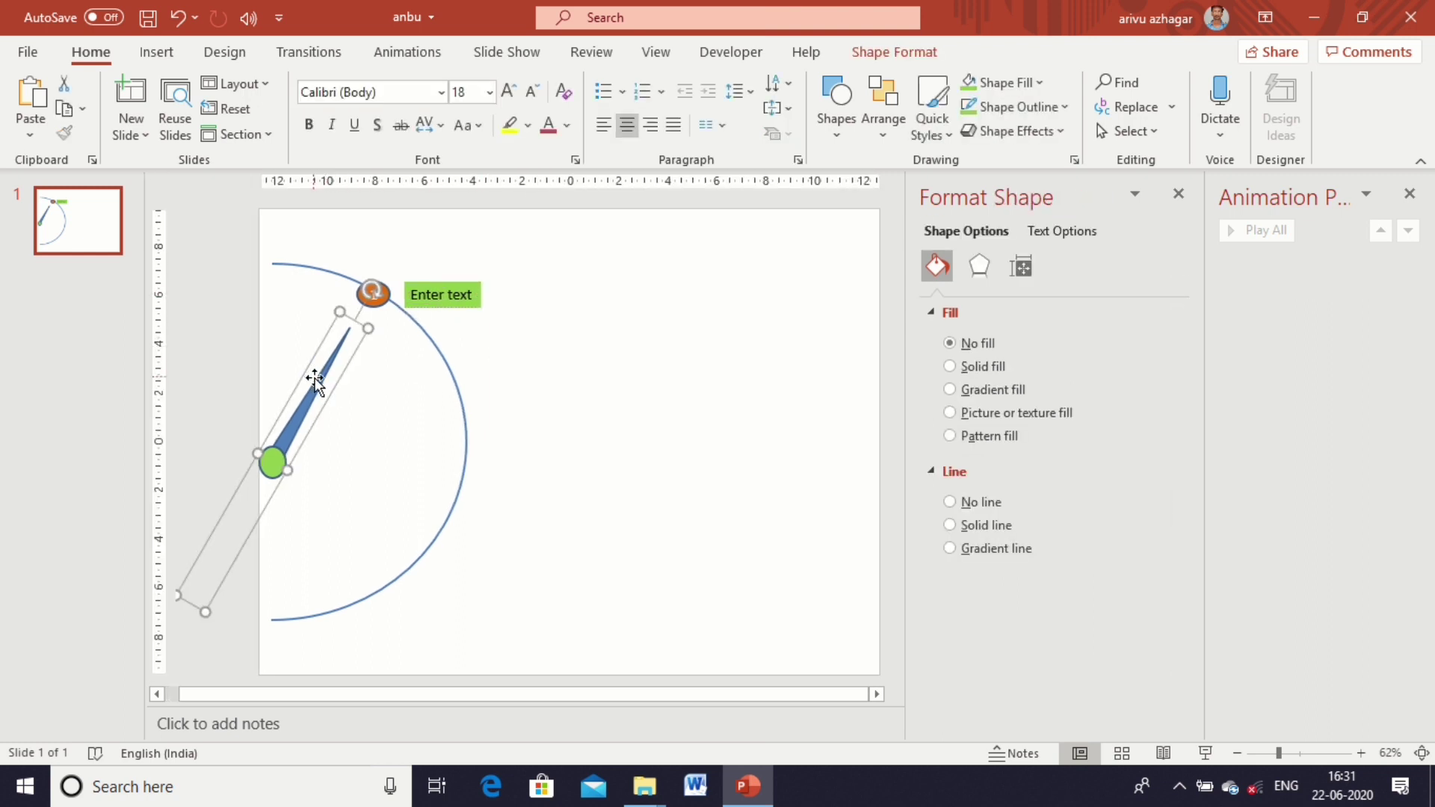
click(1021, 266)
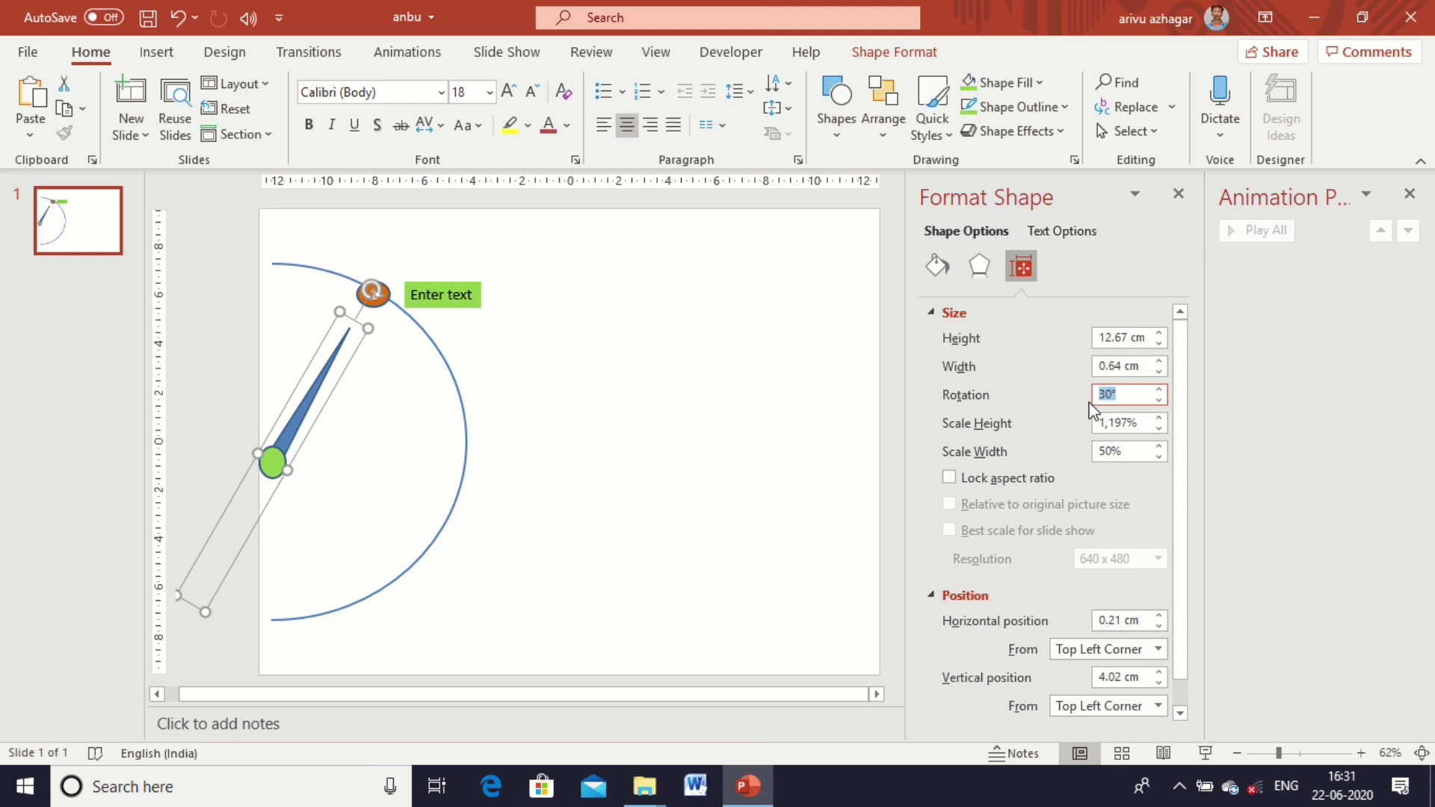
text(60)
key(Return)
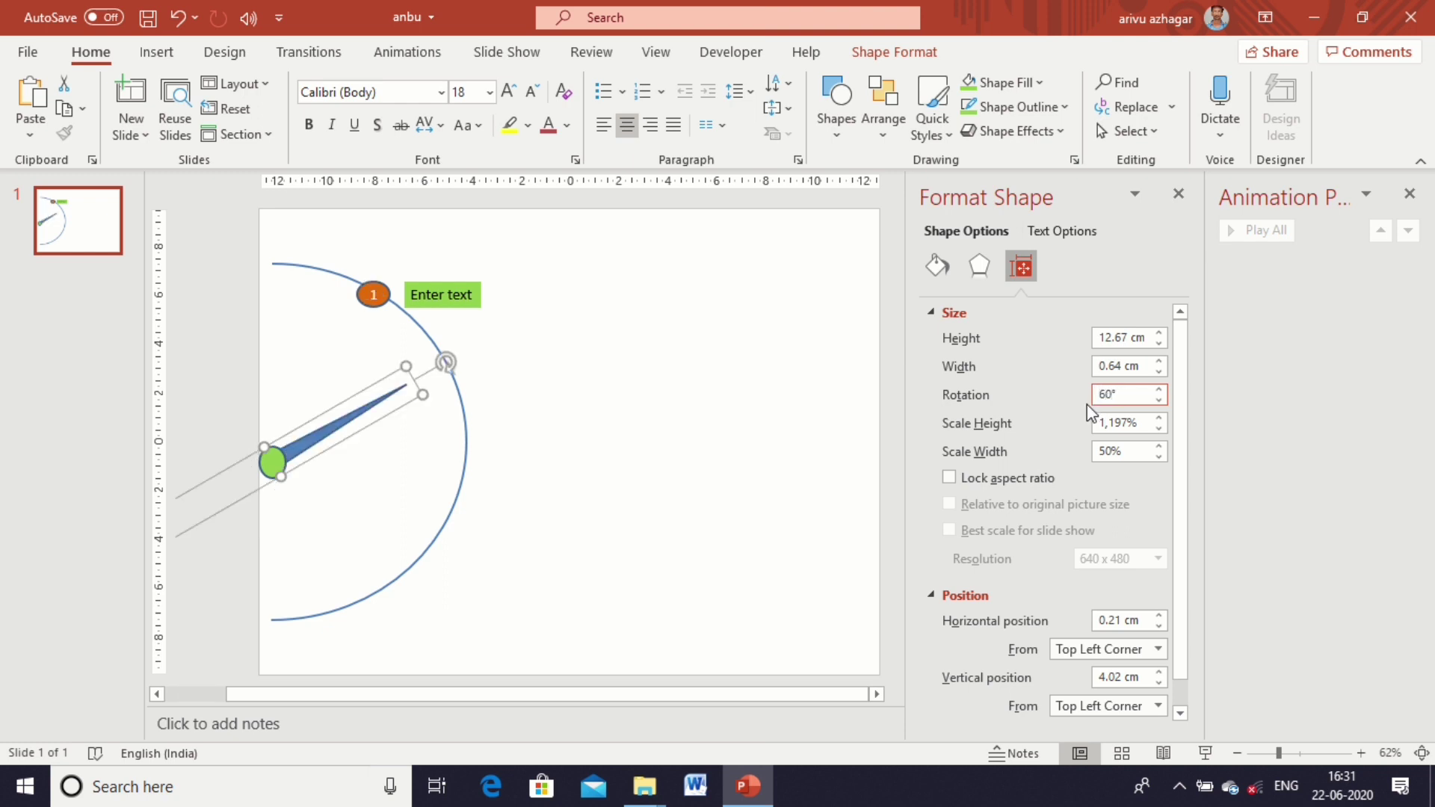
Step: Select the numbered oval and the green "Enter text" box for duplication
click(482, 403)
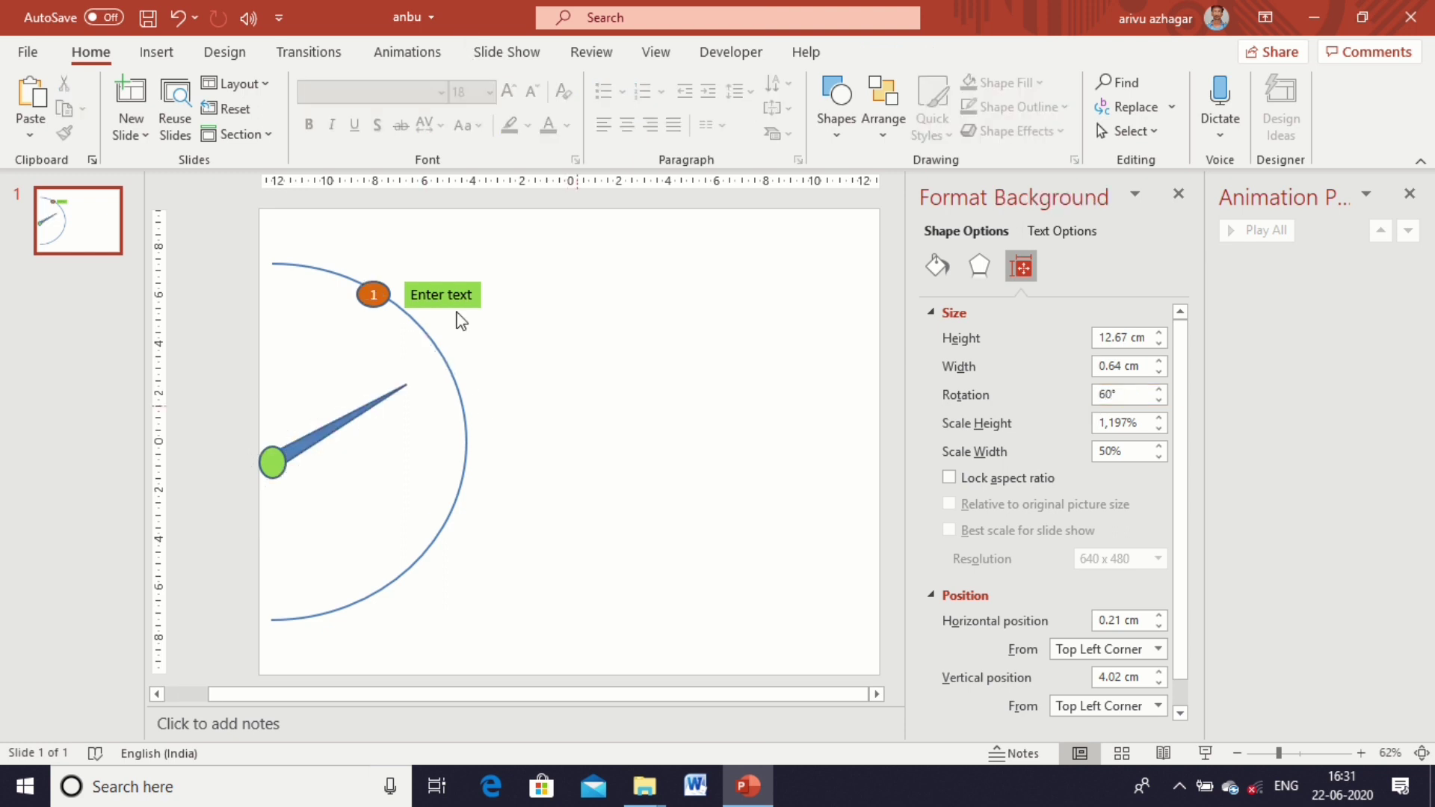
click(369, 290)
click(437, 294)
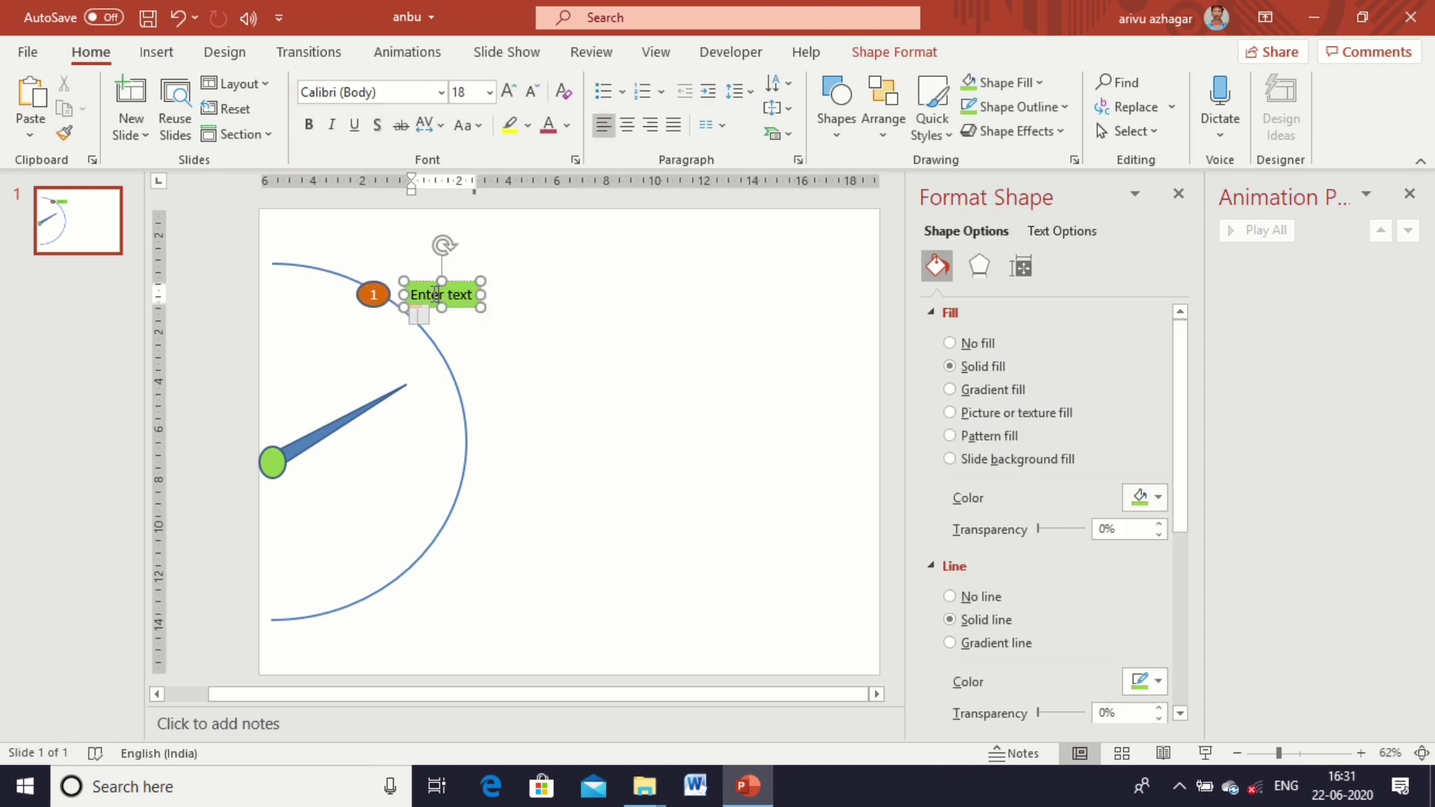